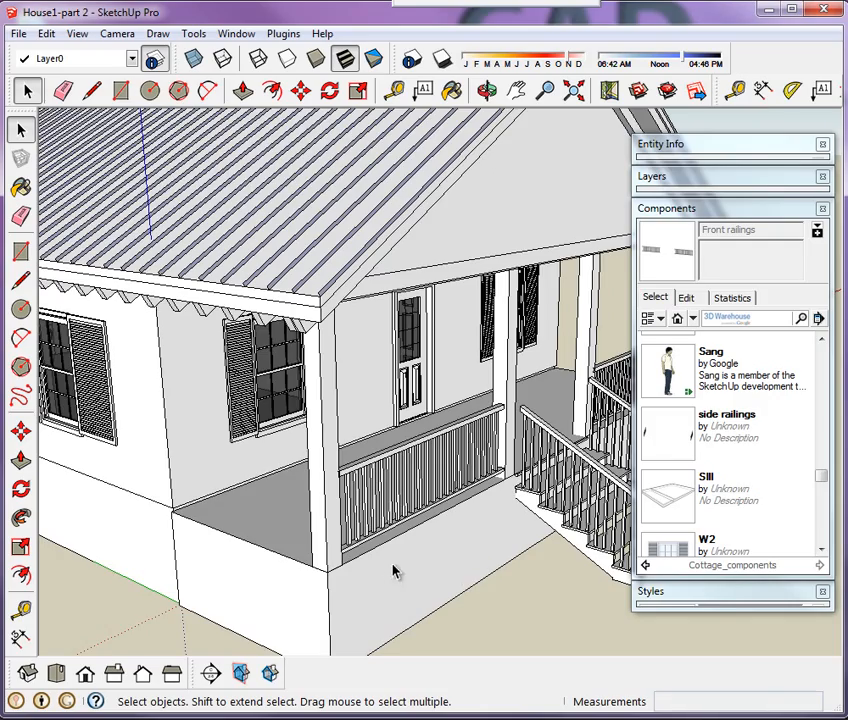
# Step: Move the Front railings component about 1" back toward the house wall, starting from the end corner of its top rail
pyautogui.scroll(2, 393, 570)
pyautogui.moveTo(346, 587); pyautogui.dragTo(417, 576, button='middle')
pyautogui.scroll(3, 420, 440)
pyautogui.moveTo(505, 361); pyautogui.dragTo(401, 507, button='middle')
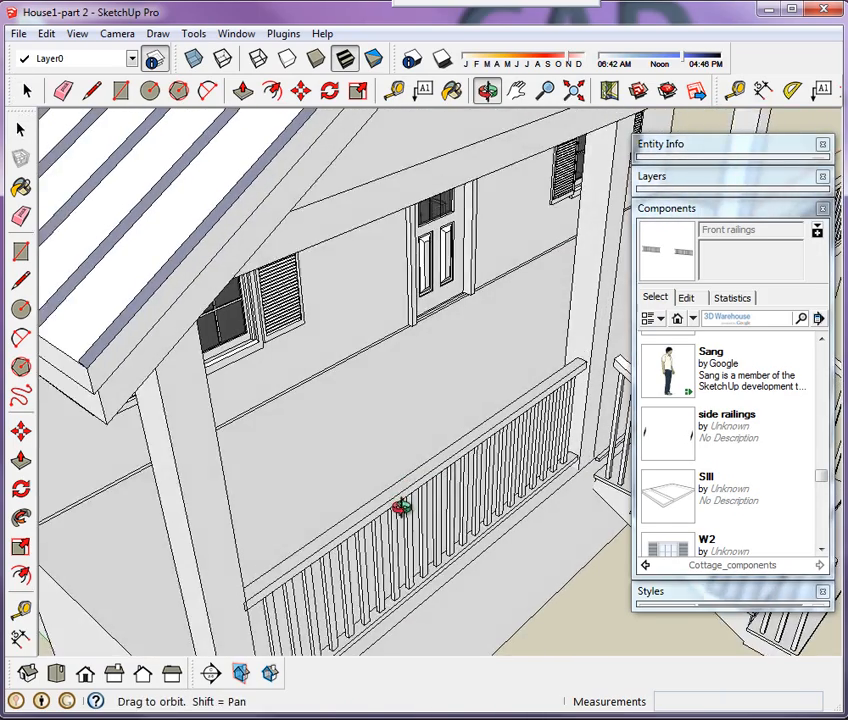
pyautogui.scroll(6, 595, 380)
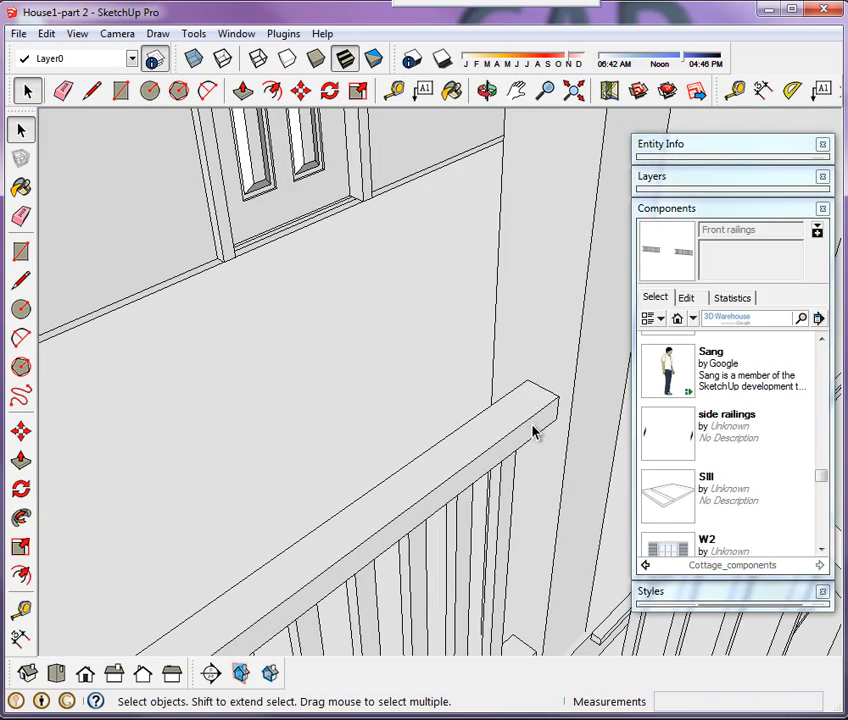
pyautogui.click(525, 430)
pyautogui.press('m')
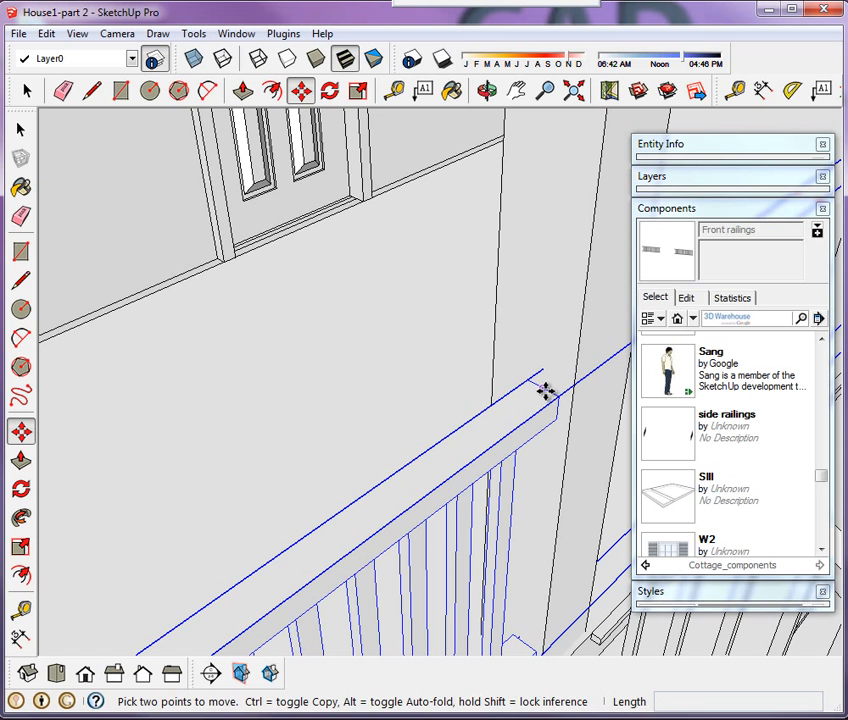
pyautogui.click(545, 390)
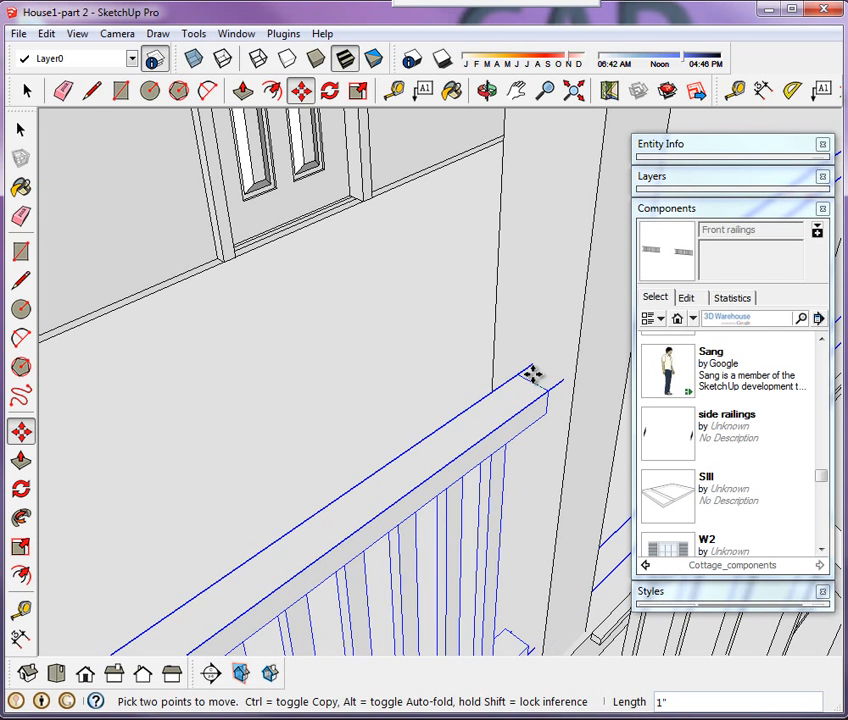
pyautogui.click(531, 373)
pyautogui.scroll(-10, 534, 333)
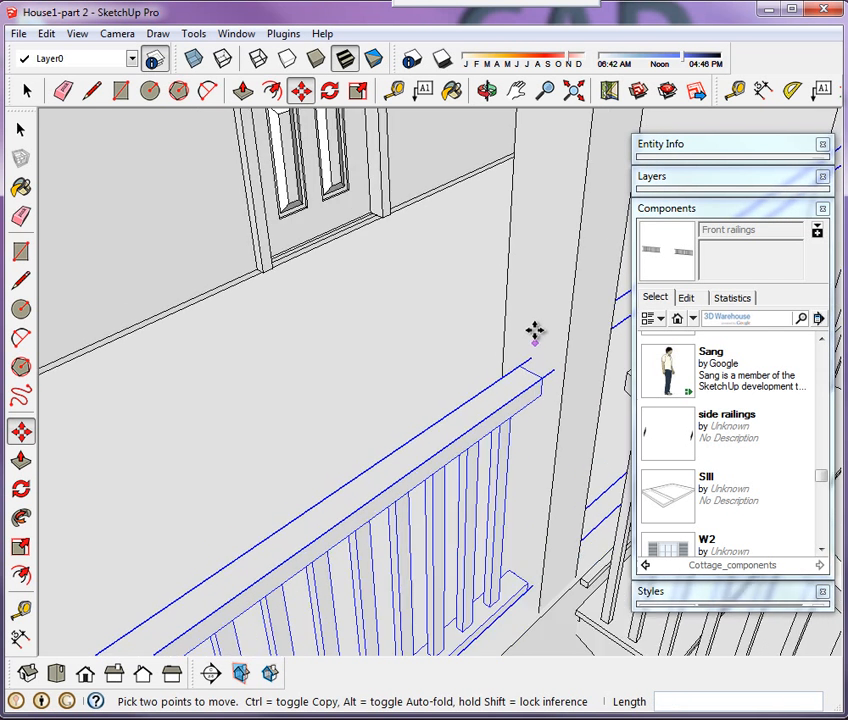
pyautogui.scroll(-3, 199, 456)
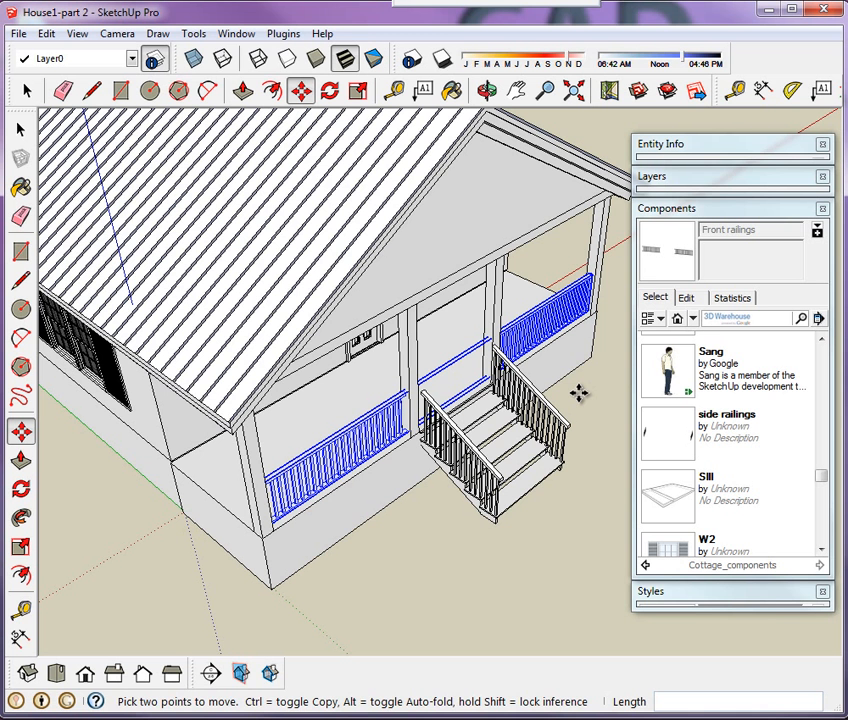
# Step: Open the Front railings component for editing and select a single baluster in the railing section left of the stairs
pyautogui.rightClick(390, 436)
pyautogui.click(440, 120)
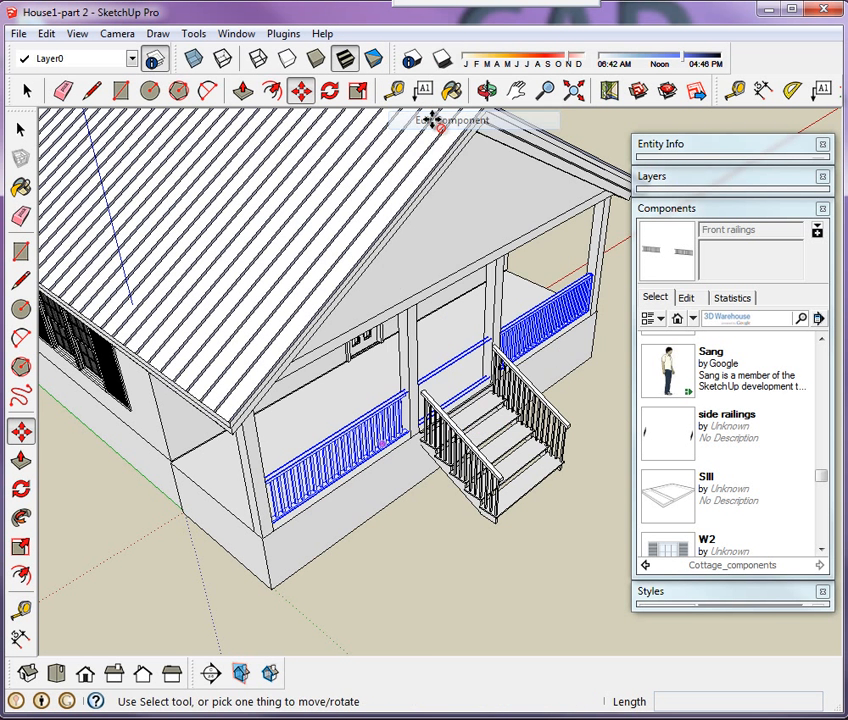
pyautogui.press('space')
pyautogui.click(352, 450)
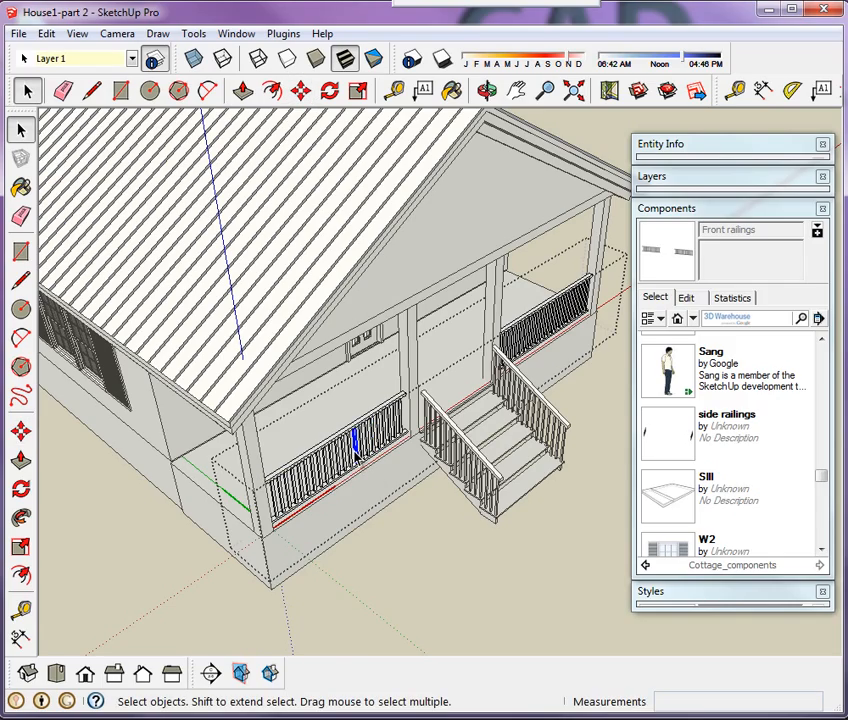
pyautogui.click(306, 478)
pyautogui.scroll(5, 289, 511)
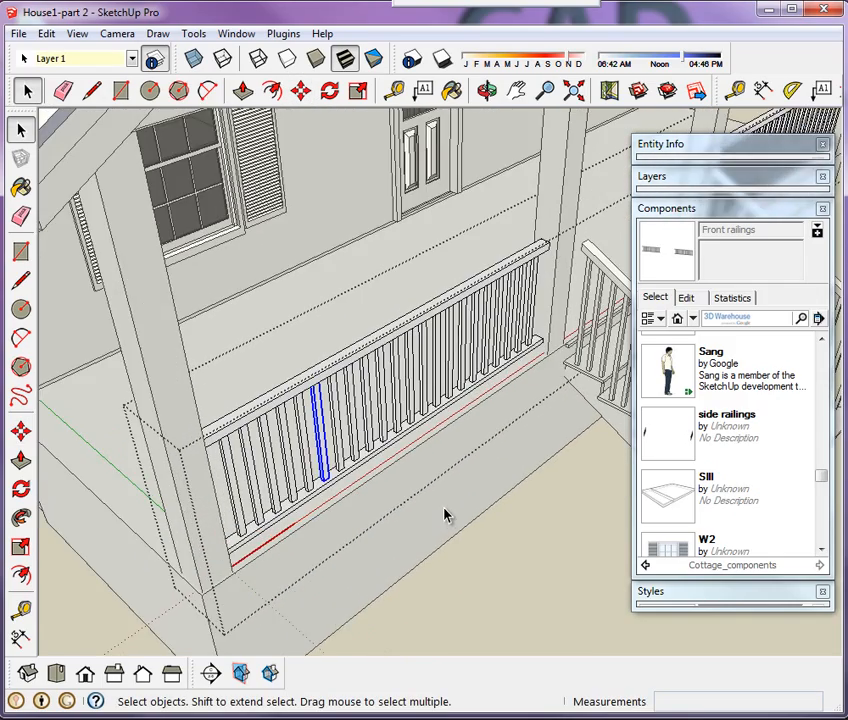
pyautogui.scroll(1, 445, 514)
pyautogui.moveTo(488, 514); pyautogui.dragTo(452, 532, button='middle')
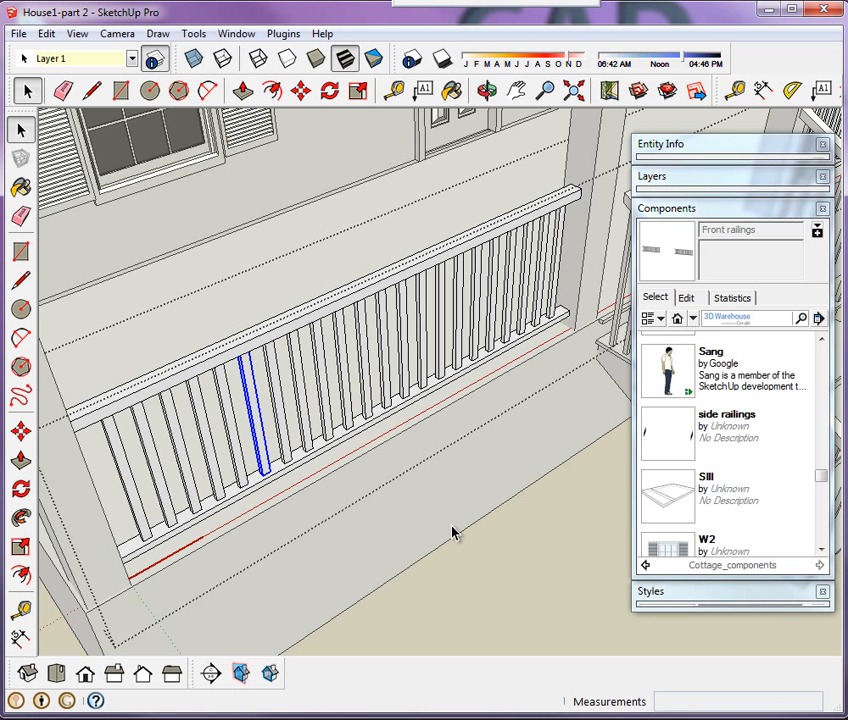
# Step: Examine the entity information of several balusters, the top rail and the bottom rail in the left railing section
pyautogui.click(135, 480)
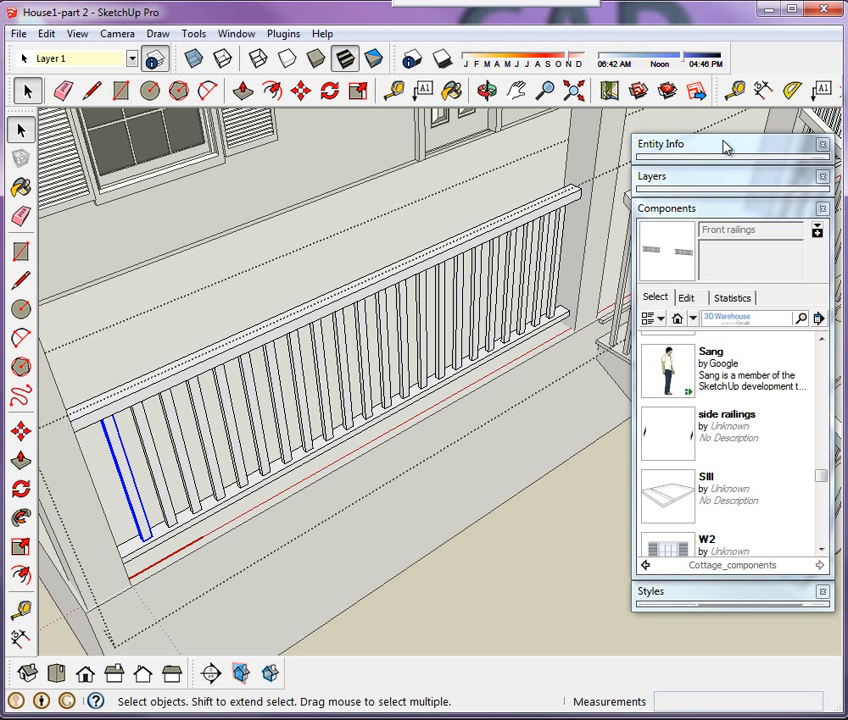
pyautogui.click(772, 144)
pyautogui.click(700, 343)
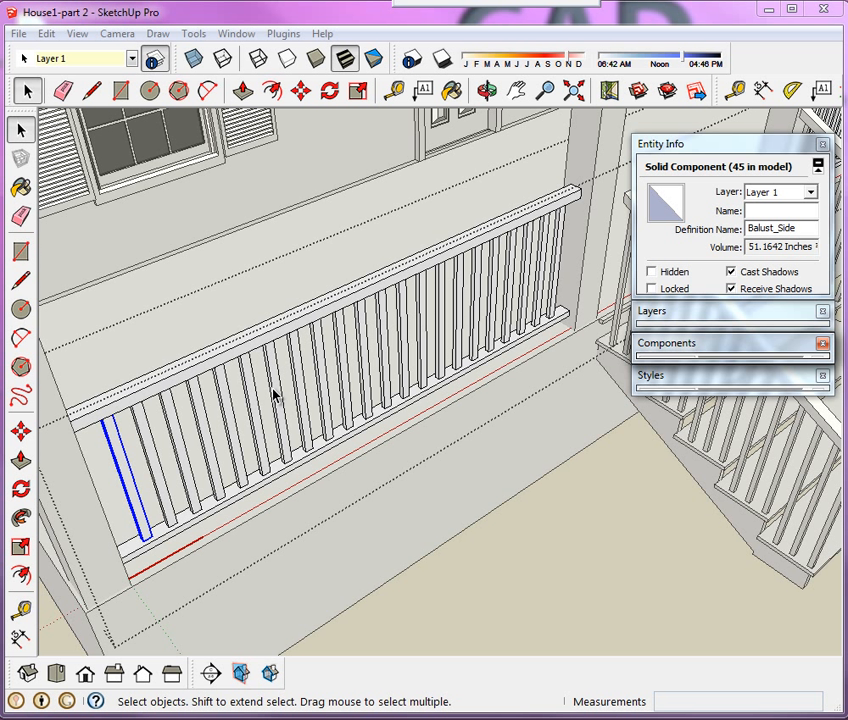
pyautogui.click(150, 452)
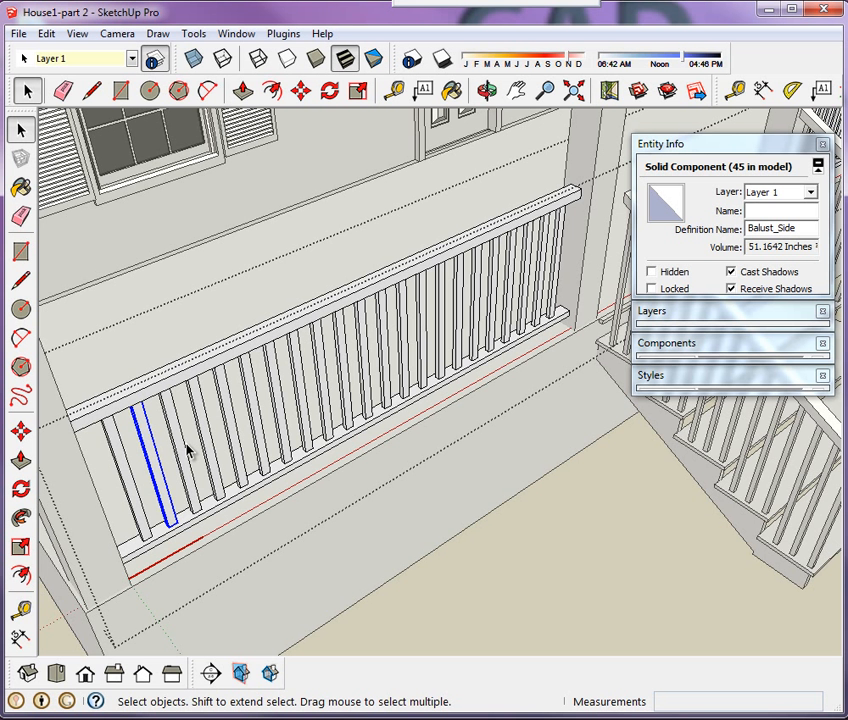
pyautogui.click(183, 450)
pyautogui.click(131, 401)
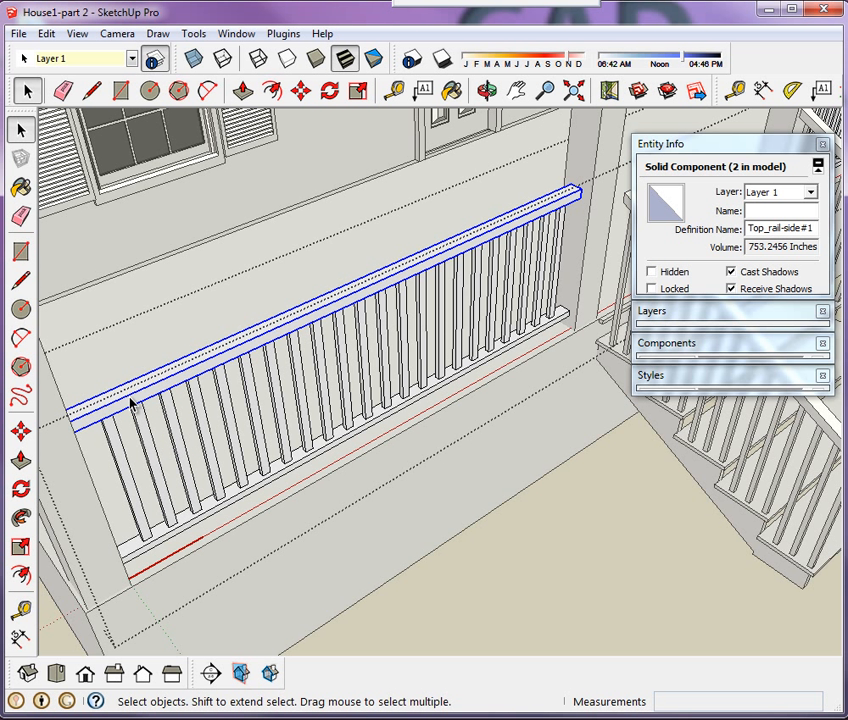
pyautogui.click(166, 533)
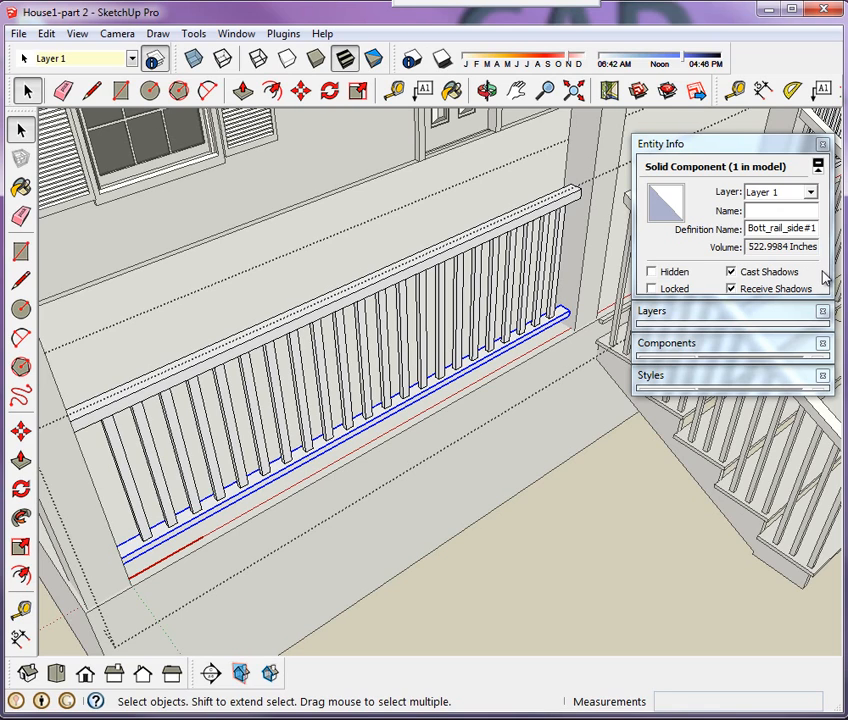
# Step: Select and copy all the balusters together with the top and bottom rails of the left front railing section
pyautogui.scroll(-5, 125, 495)
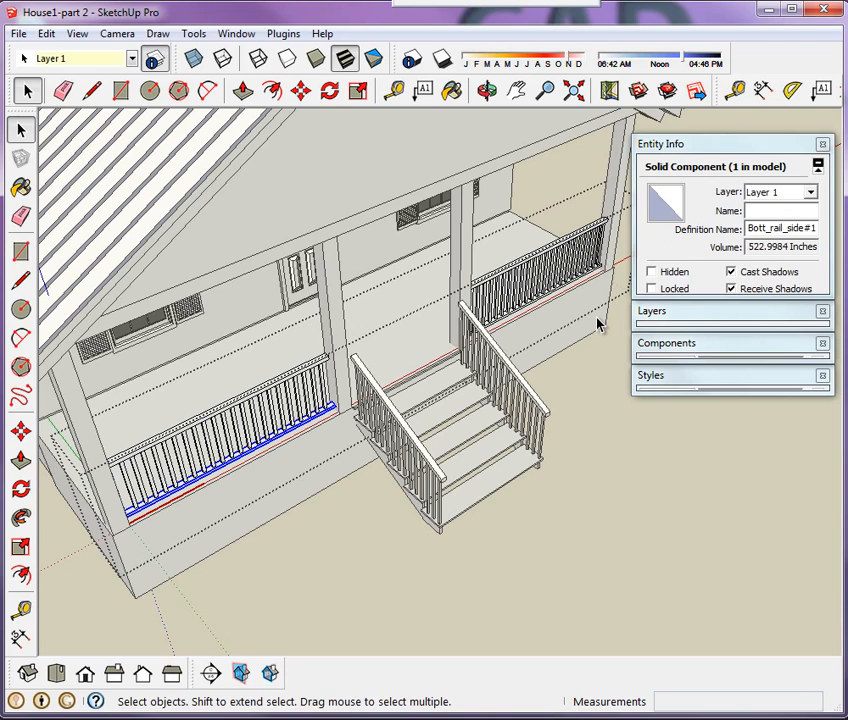
pyautogui.scroll(-2, 517, 343)
pyautogui.moveTo(338, 465); pyautogui.dragTo(240, 470, button='middle')
pyautogui.moveTo(196, 344); pyautogui.dragTo(398, 418)
pyautogui.moveTo(398, 418); pyautogui.dragTo(225, 425, button='middle')
pyautogui.scroll(1, 298, 298)
pyautogui.scroll(2, 298, 298)
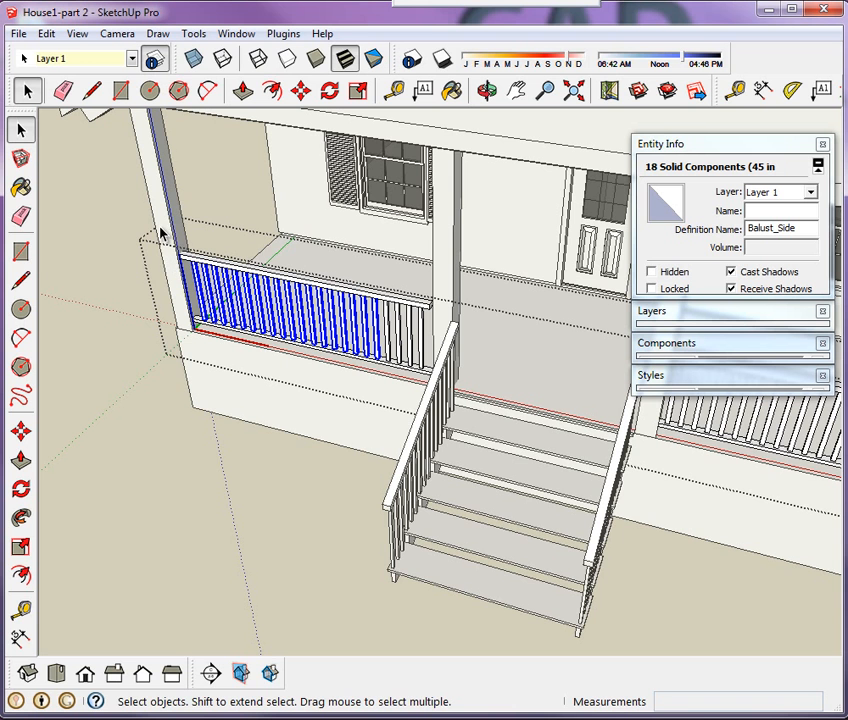
pyautogui.moveTo(159, 231); pyautogui.dragTo(474, 437)
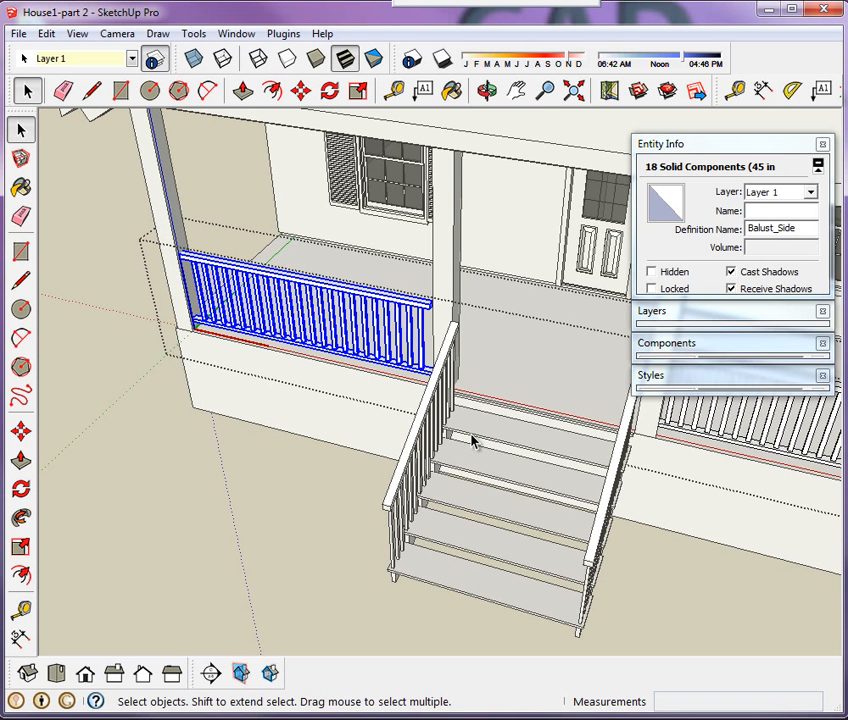
pyautogui.moveTo(214, 443); pyautogui.dragTo(545, 468, button='middle')
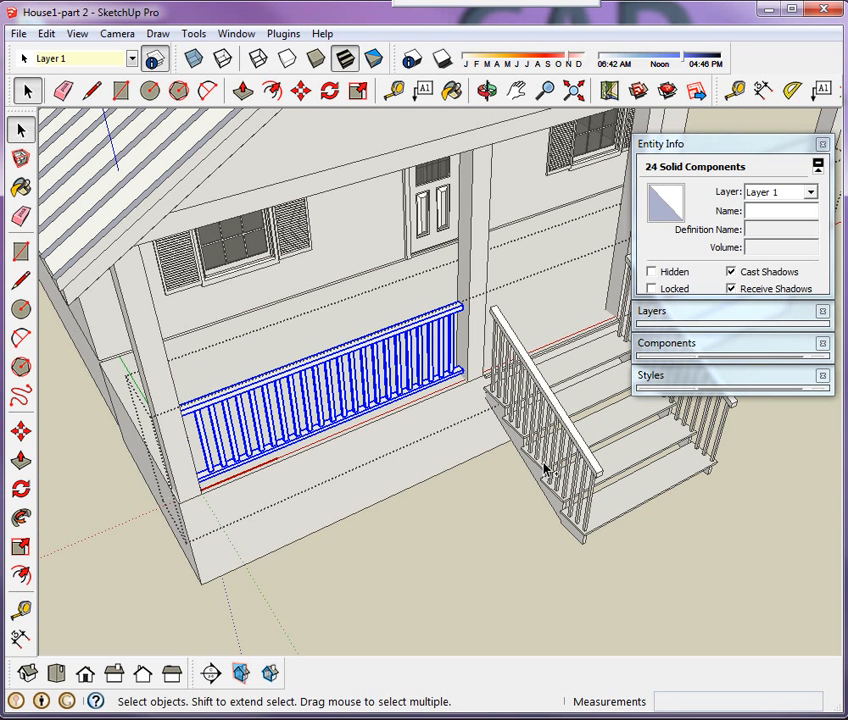
# Step: Close the Front railings component and paste the copied railing section on the open ground beside the porch
pyautogui.click(472, 566)
pyautogui.moveTo(472, 566); pyautogui.dragTo(403, 447, button='middle')
pyautogui.click(400, 432)
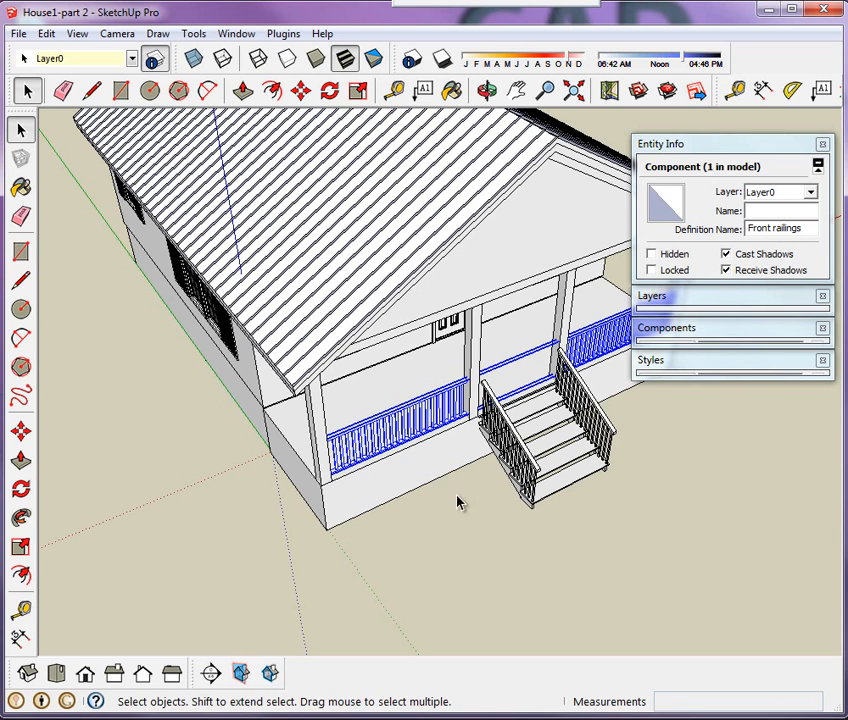
pyautogui.click(424, 540)
pyautogui.scroll(-3, 435, 537)
pyautogui.scroll(3, 246, 615)
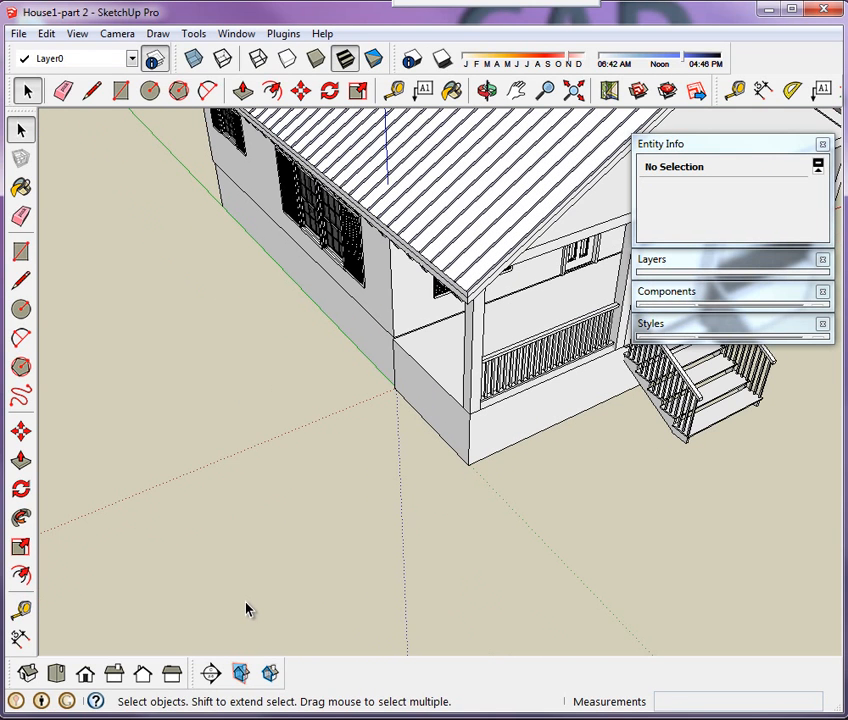
pyautogui.hotkey('ctrl', 'v')
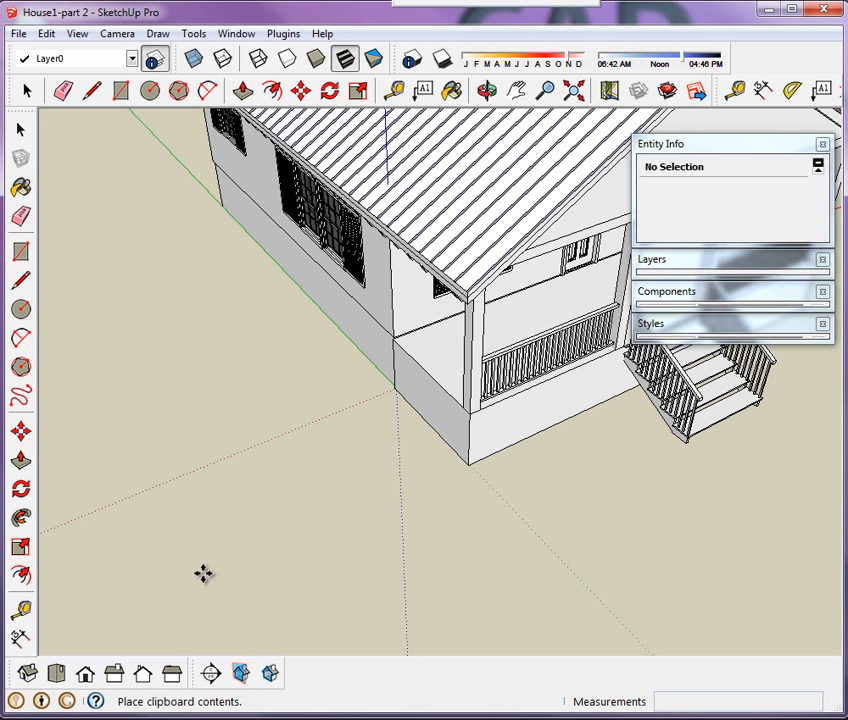
pyautogui.click(175, 515)
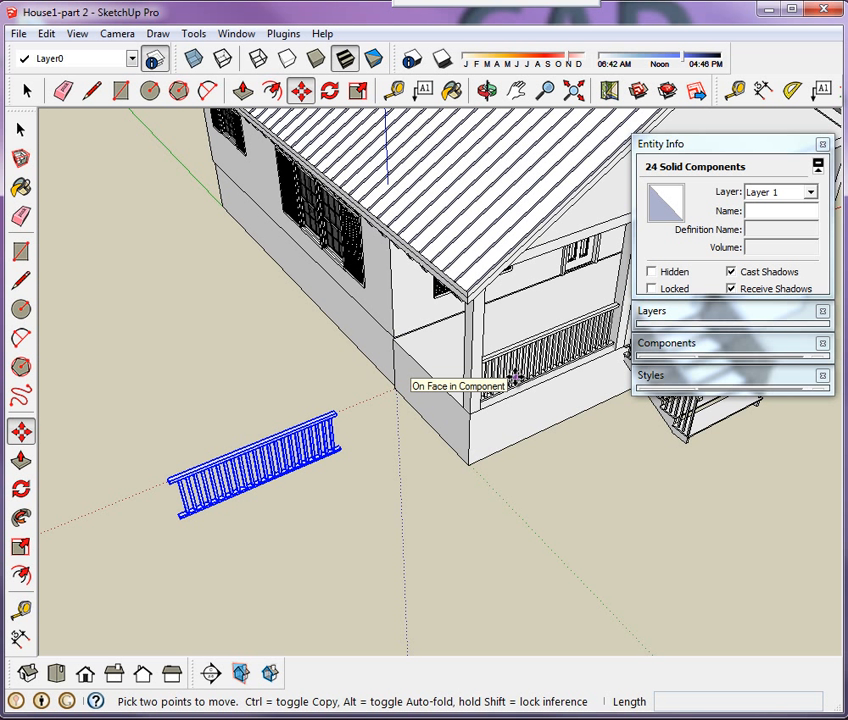
pyautogui.press('space')
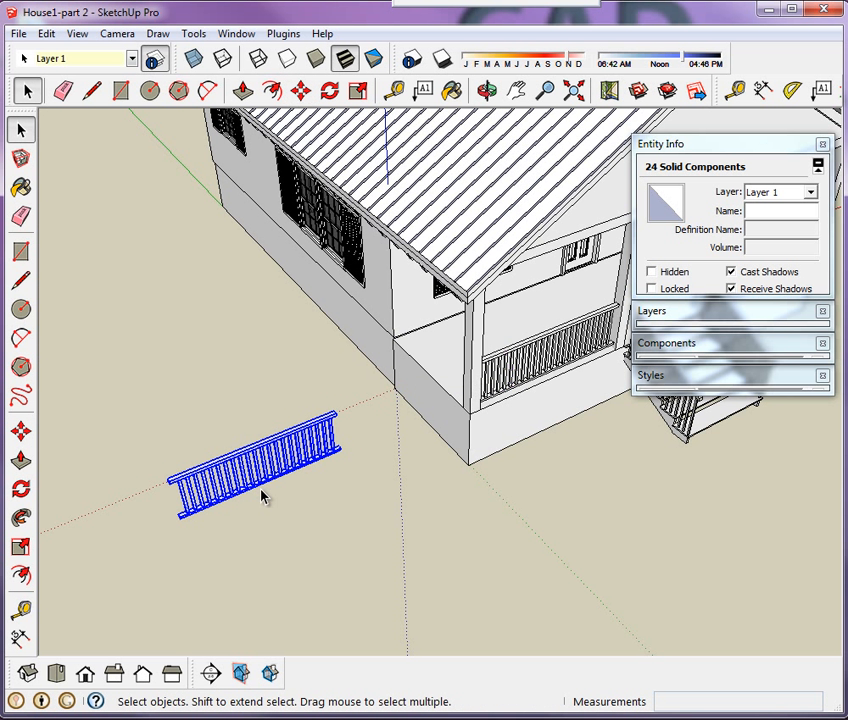
# Step: Open the end baluster of the pasted railing, select one of its faces with its edges to examine the linked instances, and close it
pyautogui.moveTo(263, 496); pyautogui.dragTo(346, 469, button='middle')
pyautogui.doubleClick(258, 436)
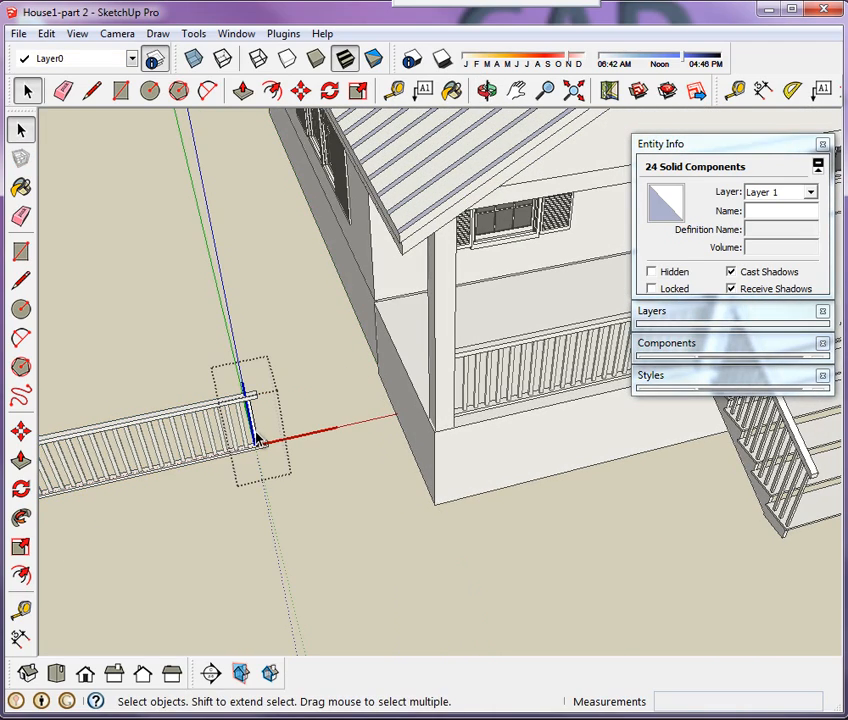
pyautogui.scroll(2, 258, 436)
pyautogui.scroll(1, 258, 436)
pyautogui.click(254, 434)
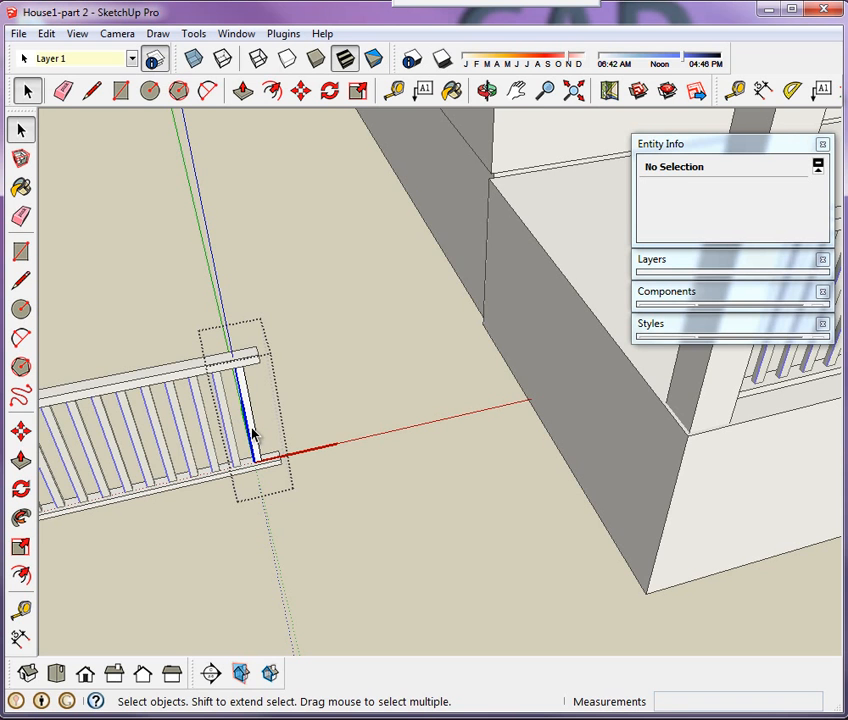
pyautogui.doubleClick(253, 428)
pyautogui.scroll(-2, 234, 427)
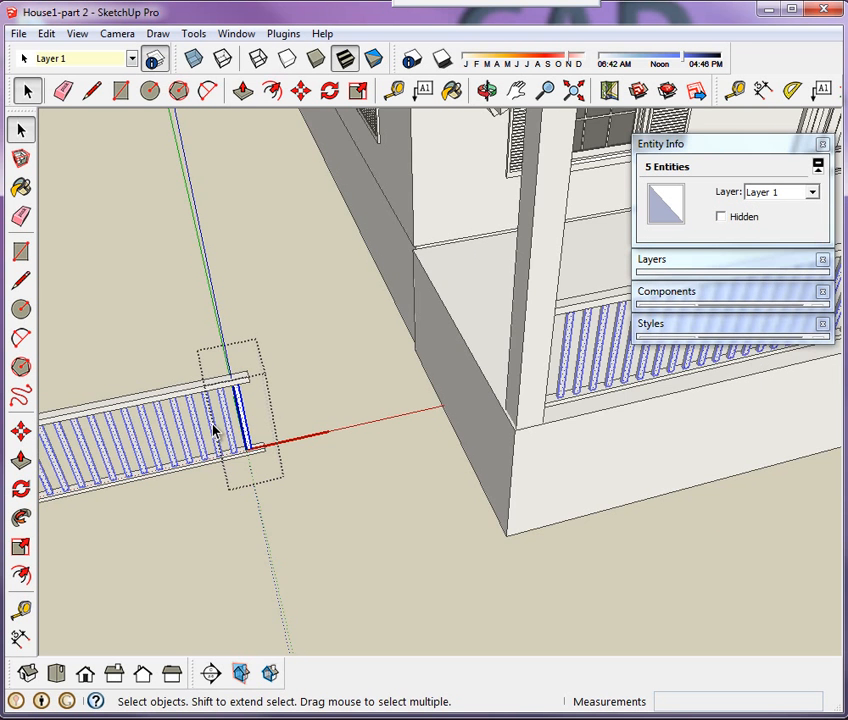
pyautogui.scroll(-1, 162, 420)
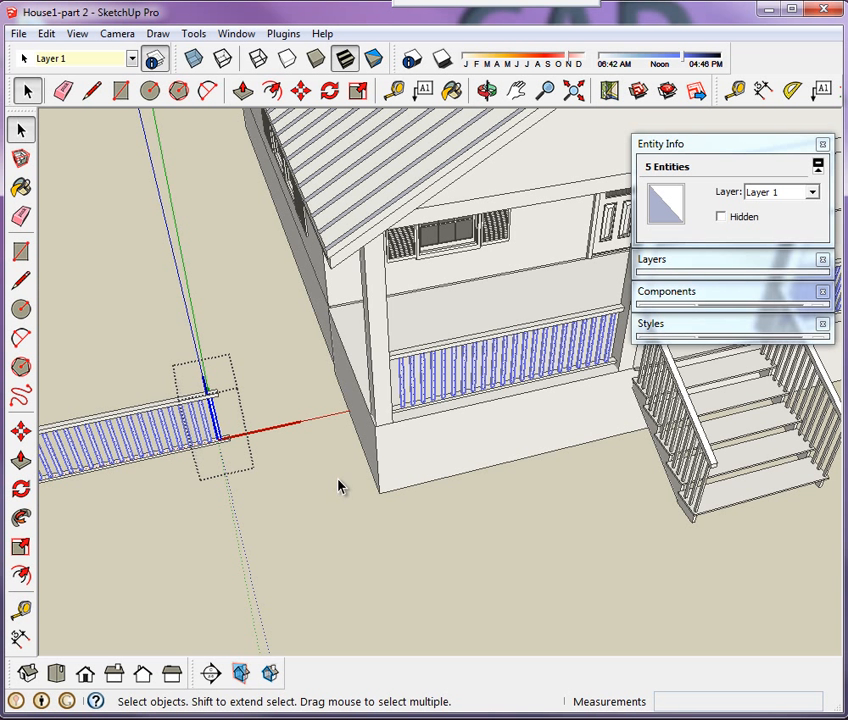
pyautogui.click(225, 441)
pyautogui.scroll(5, 224, 439)
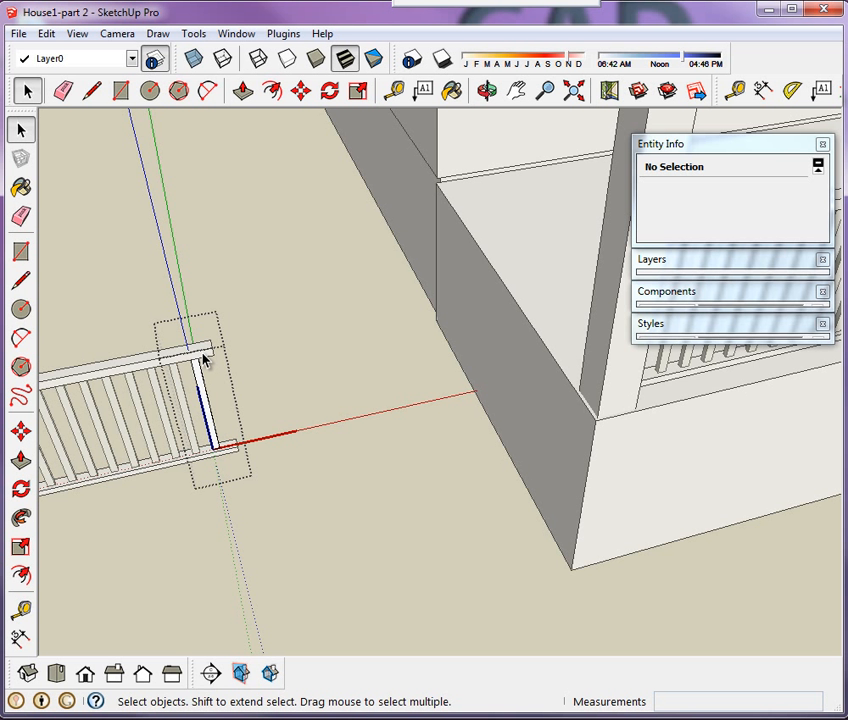
pyautogui.click(150, 356)
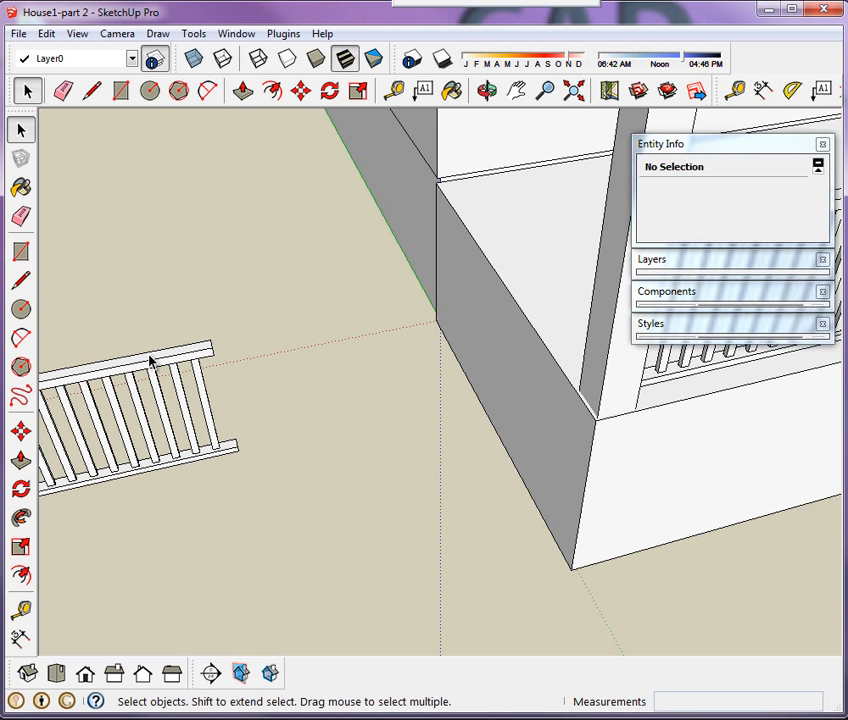
# Step: Check the pasted railing's top rail and select its bottom rail to view its component information
pyautogui.click(155, 366)
pyautogui.click(212, 455)
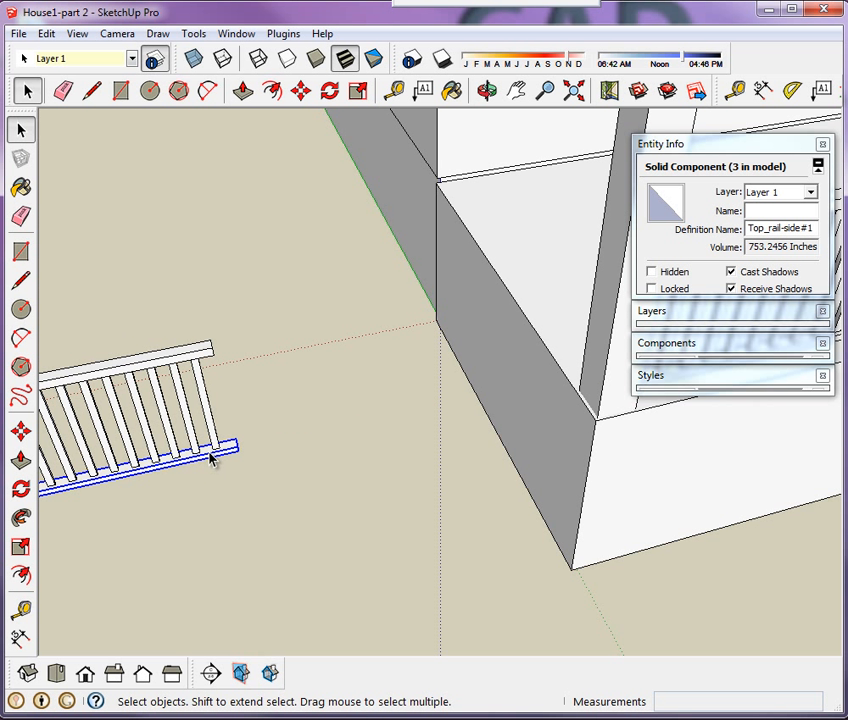
pyautogui.scroll(-3, 210, 474)
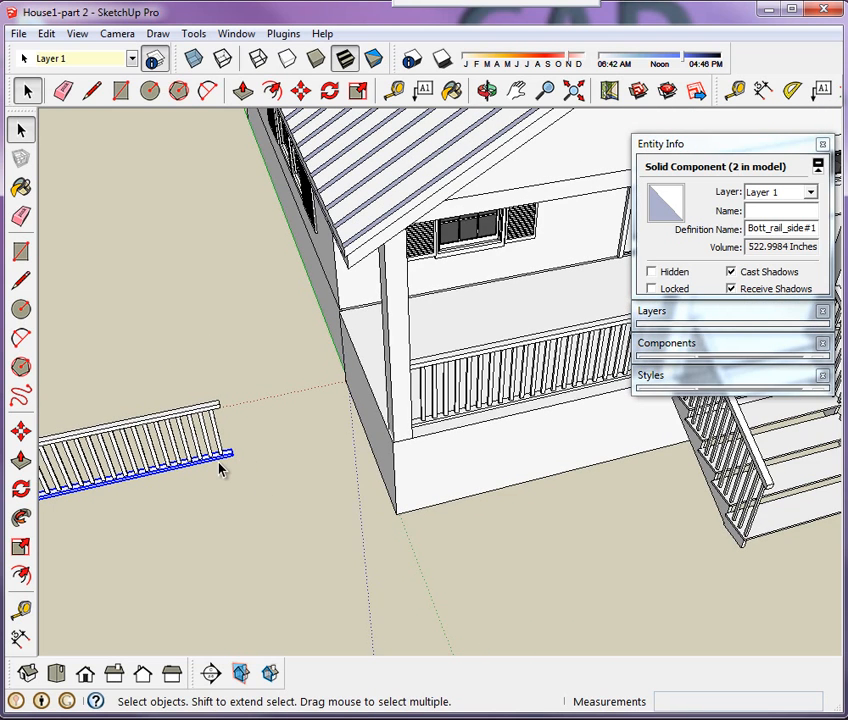
pyautogui.scroll(-2, 210, 472)
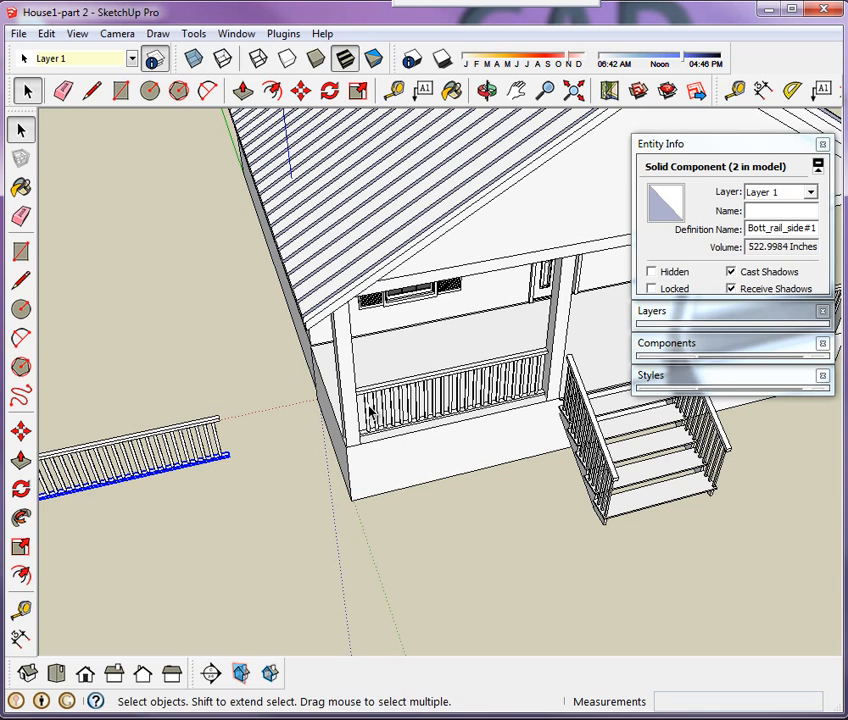
pyautogui.scroll(5, 220, 500)
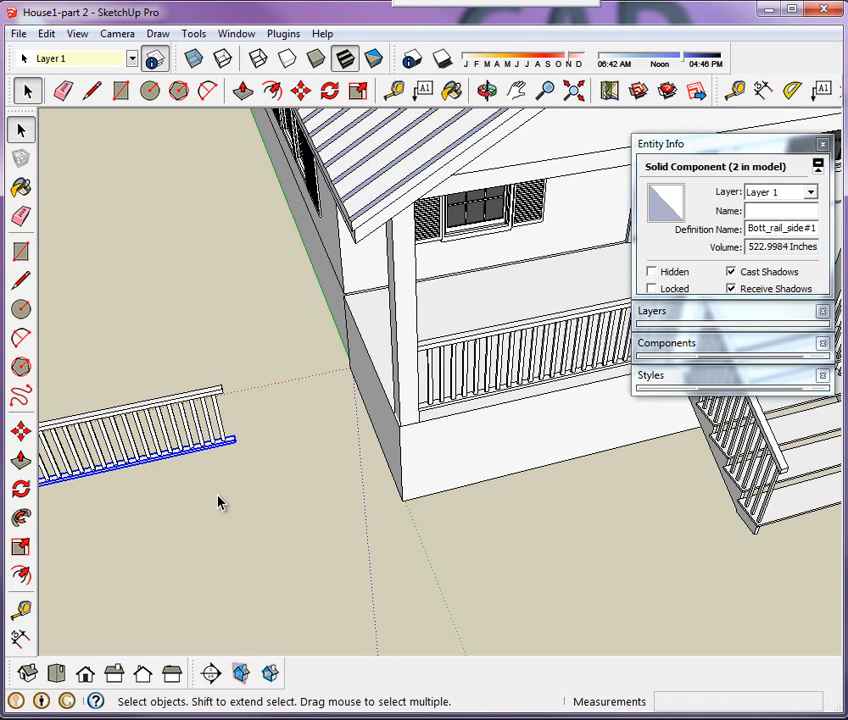
pyautogui.scroll(5, 250, 418)
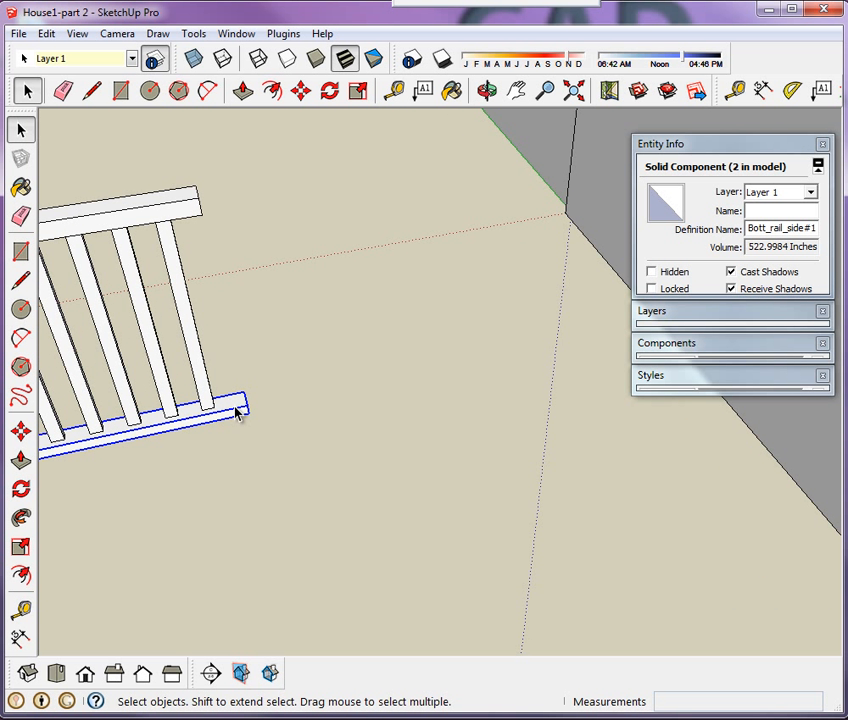
# Step: Make the bottom rail and the top rail of the pasted railing section unique components
pyautogui.rightClick(238, 412)
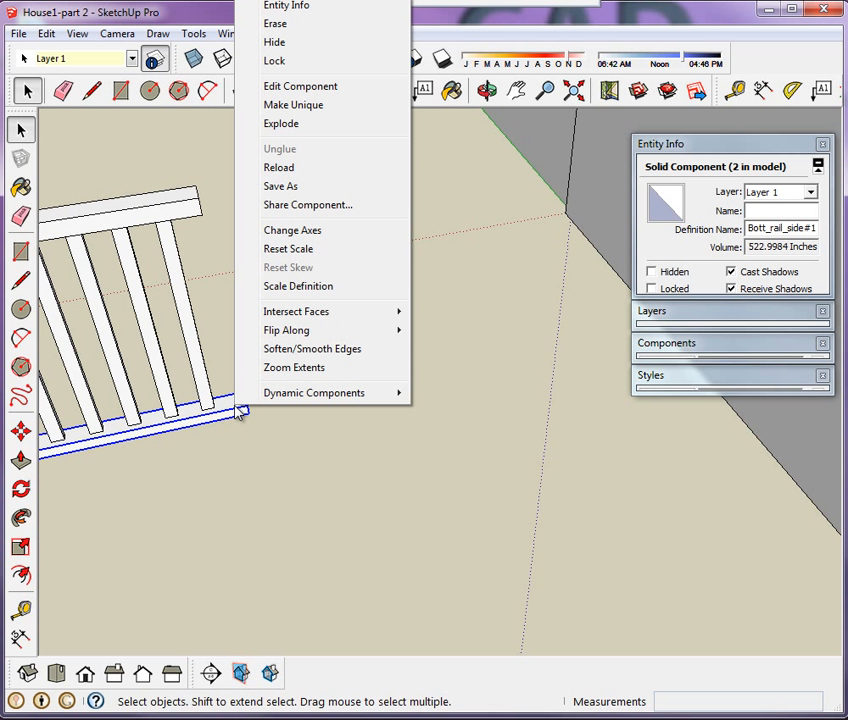
pyautogui.click(328, 105)
pyautogui.click(186, 210)
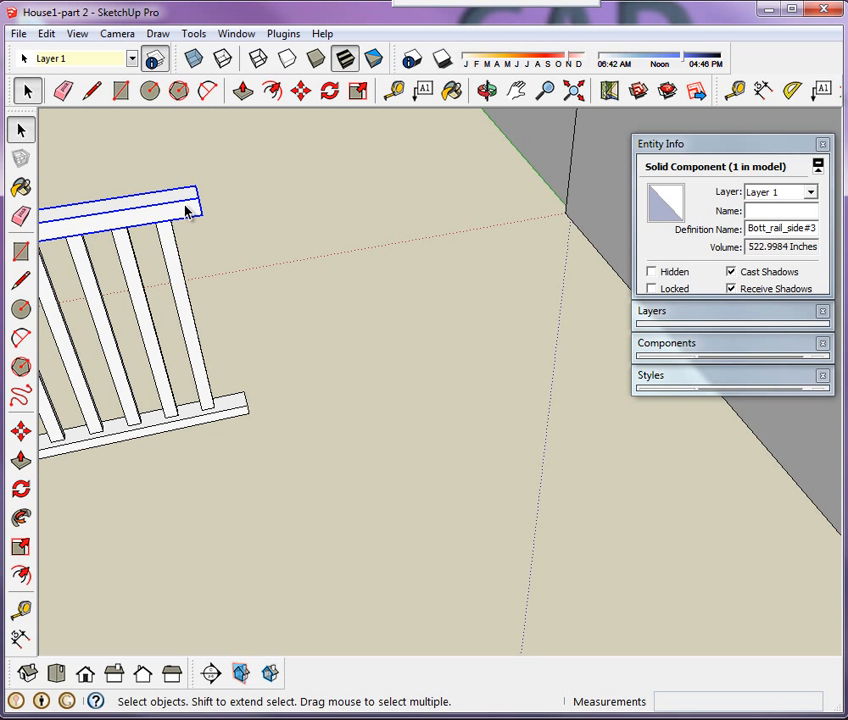
pyautogui.rightClick(187, 211)
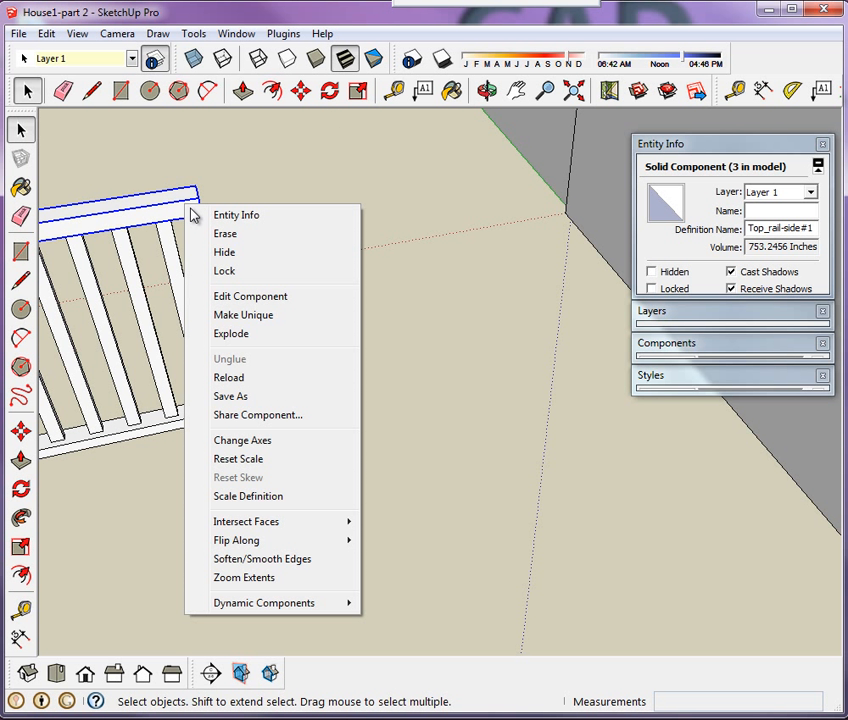
pyautogui.click(264, 315)
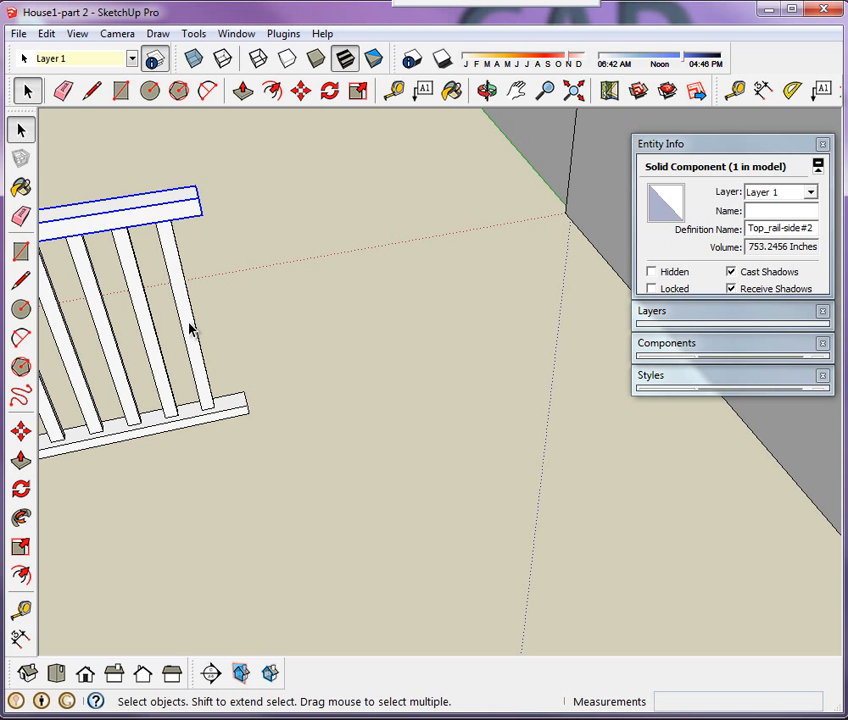
# Step: Select the whole pasted railing section and make it a component named "side railings"
pyautogui.scroll(-5, 454, 398)
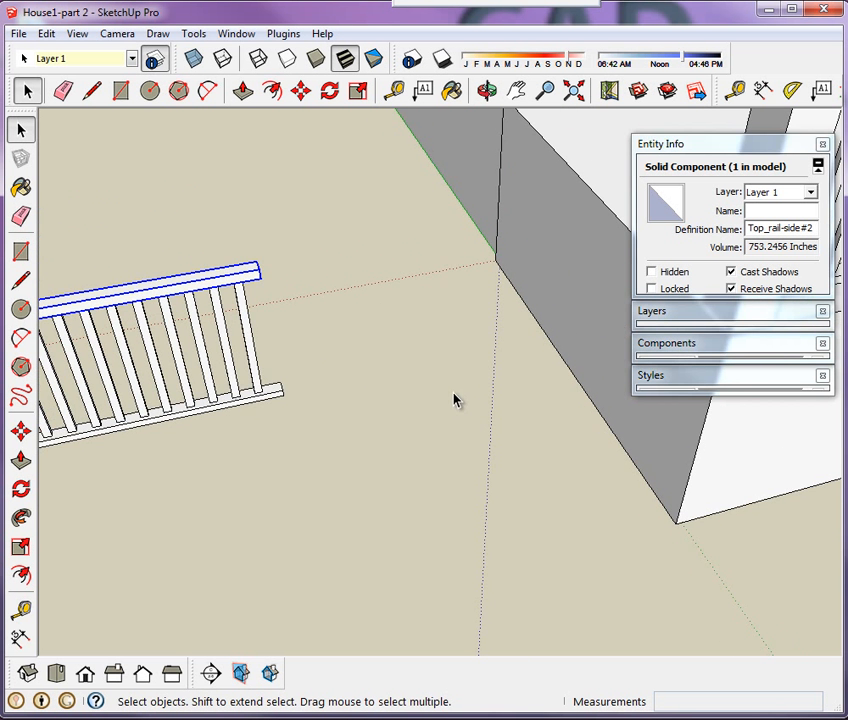
pyautogui.click(385, 420)
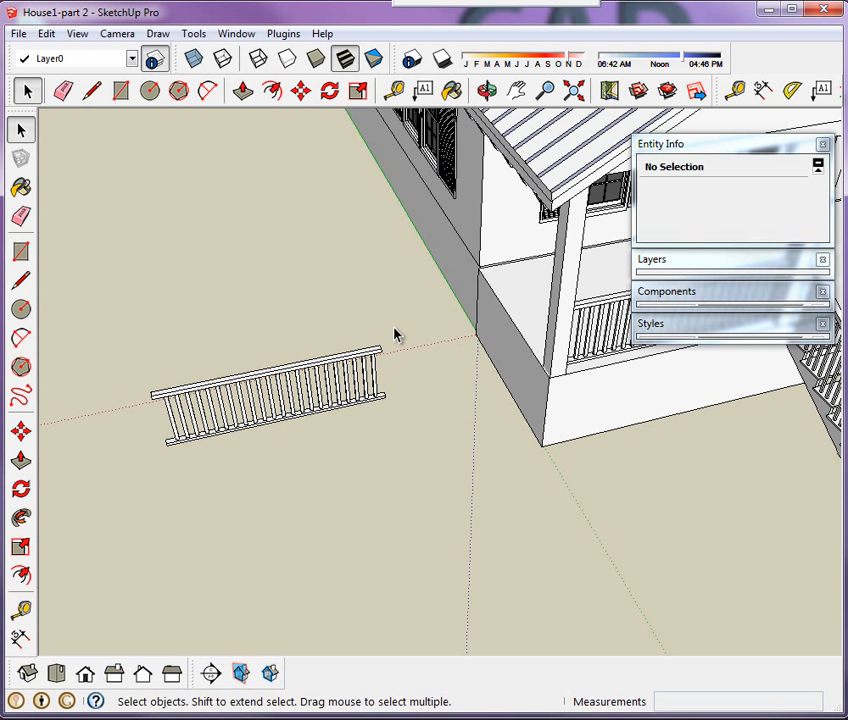
pyautogui.moveTo(392, 325); pyautogui.dragTo(116, 473)
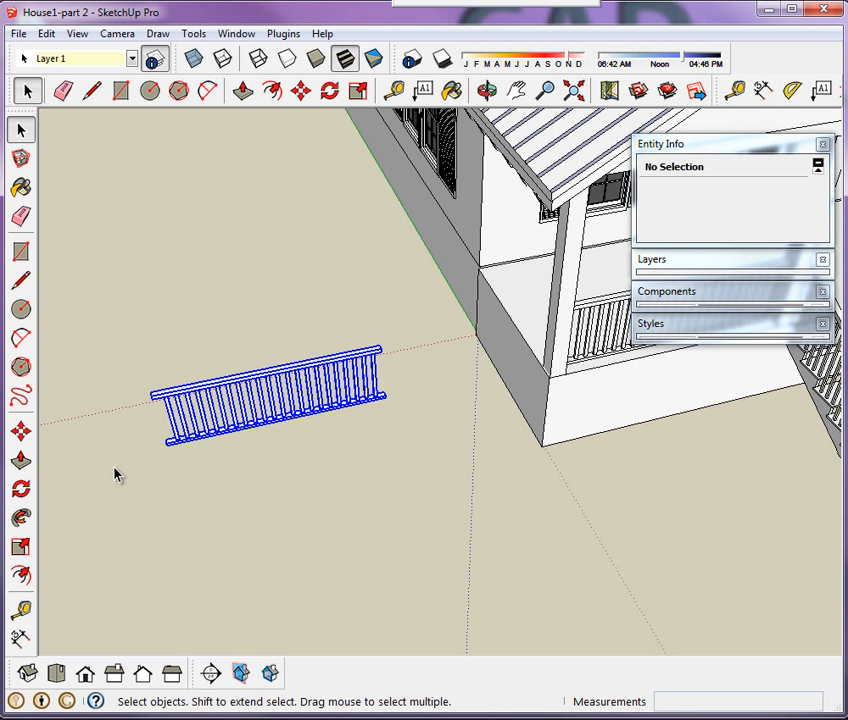
pyautogui.click(220, 432)
pyautogui.moveTo(128, 348); pyautogui.dragTo(110, 348)
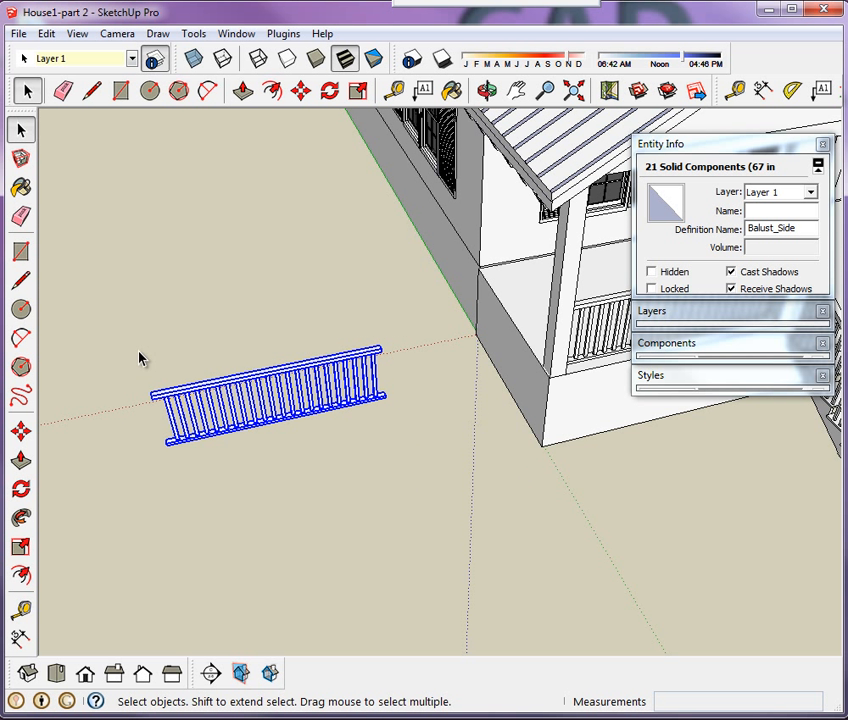
pyautogui.rightClick(330, 409)
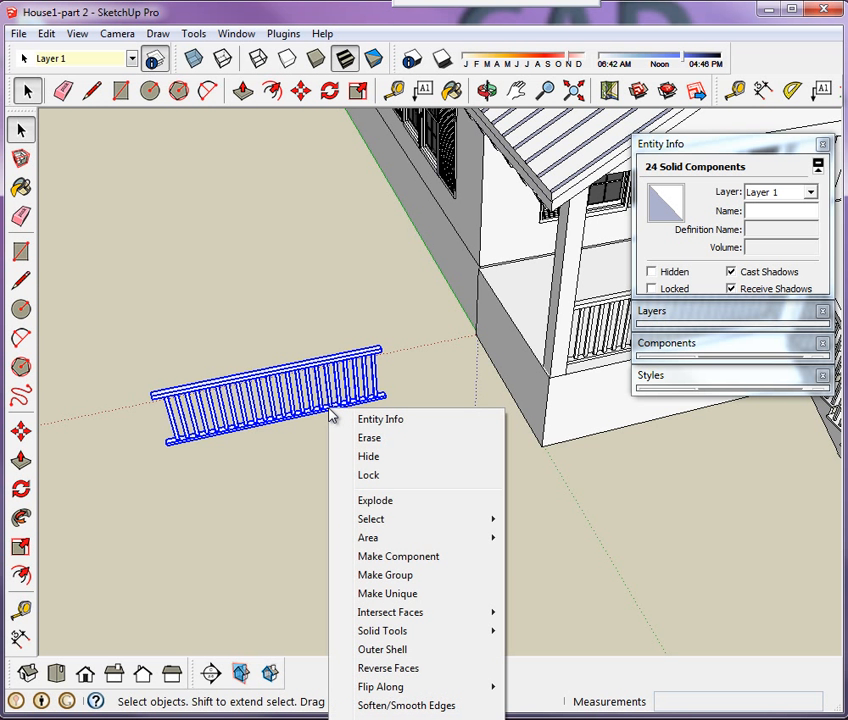
pyautogui.click(435, 556)
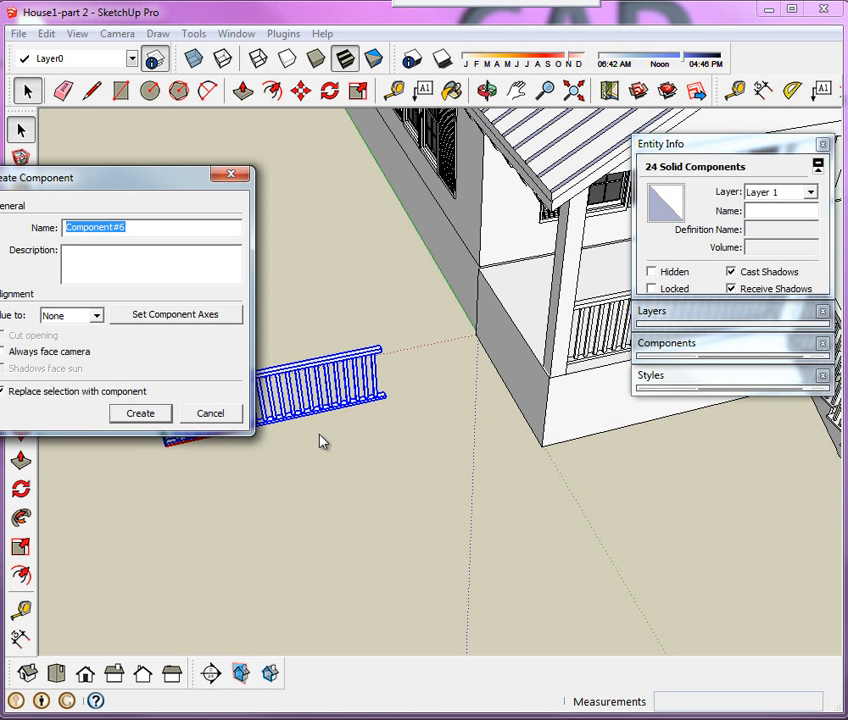
pyautogui.write('side railings')
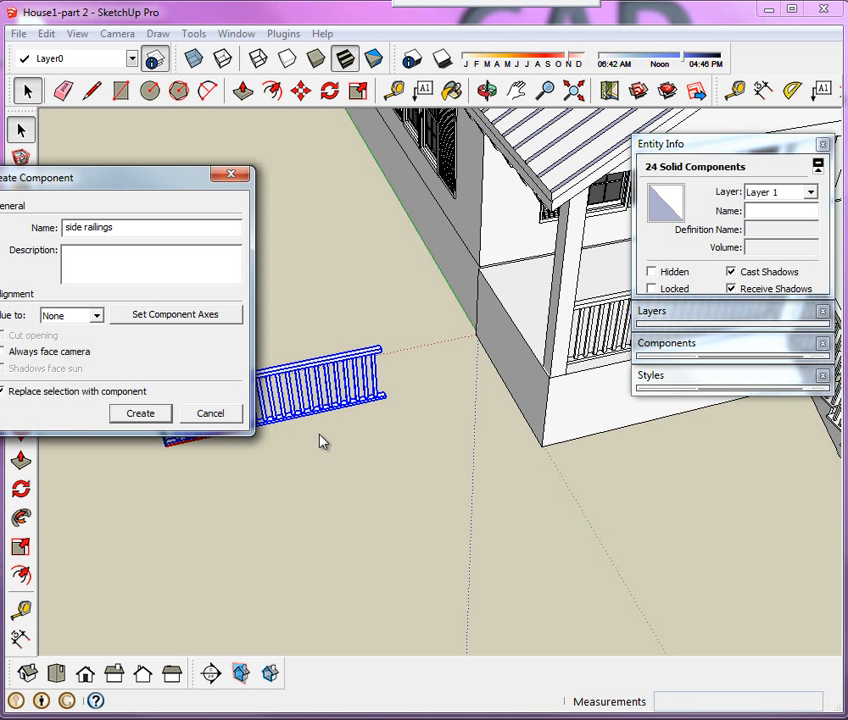
pyautogui.press('Return')
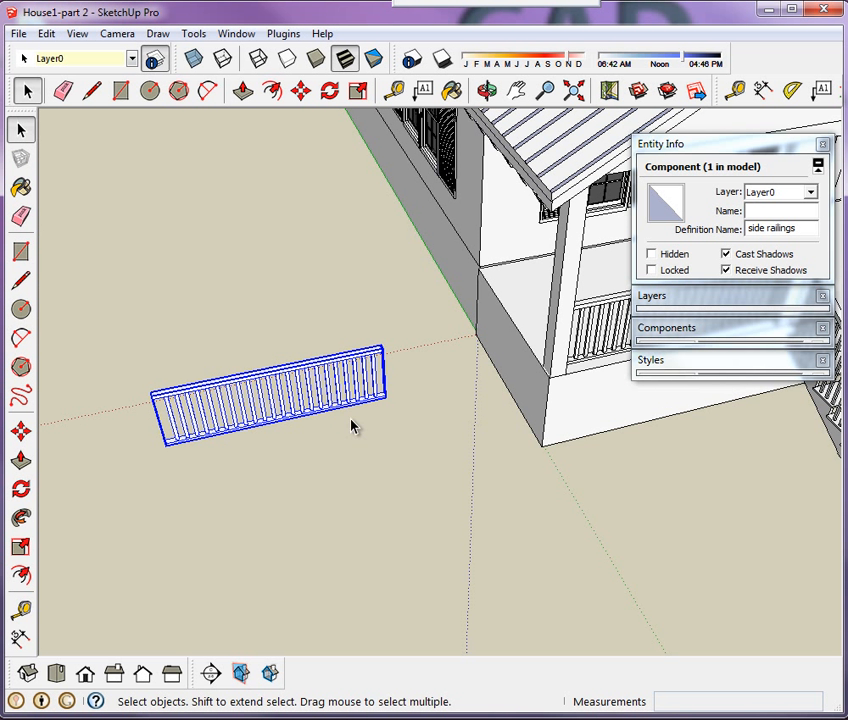
# Step: Rotate the side railings component horizontally on the ground so it runs parallel to the side of the porch
pyautogui.scroll(3, 345, 380)
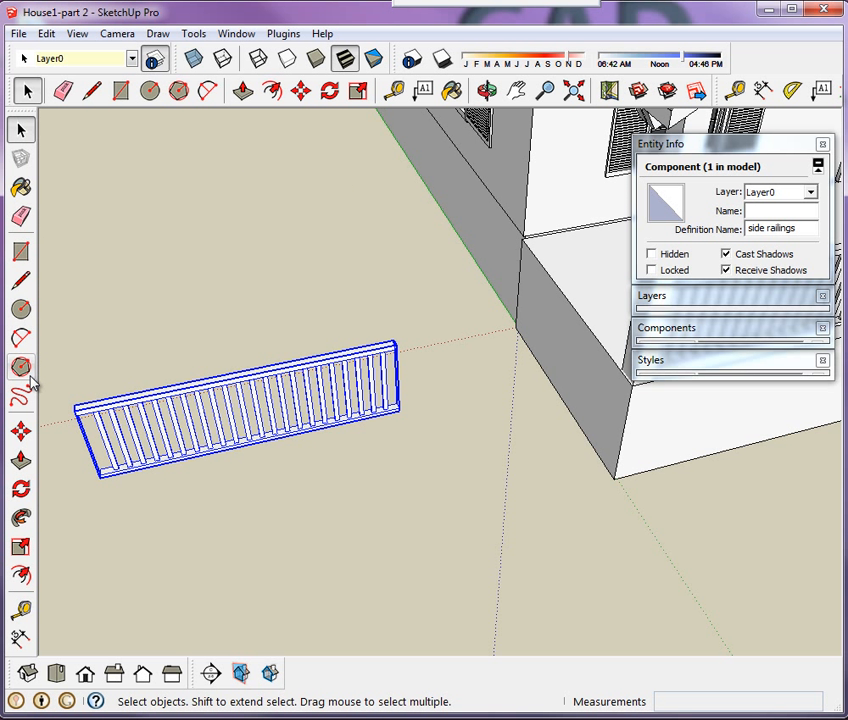
pyautogui.click(23, 433)
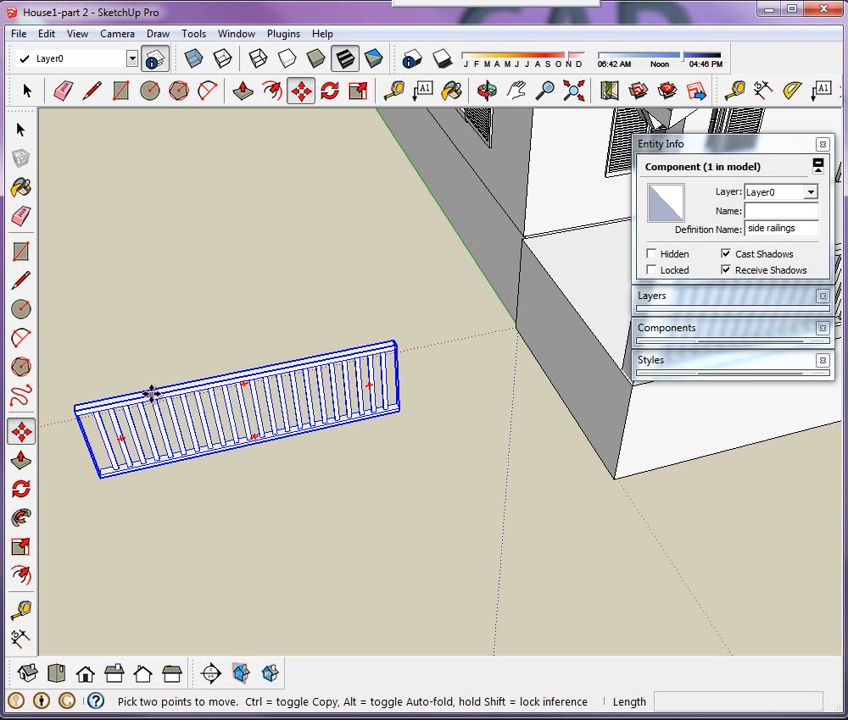
pyautogui.press('q')
pyautogui.click(366, 348)
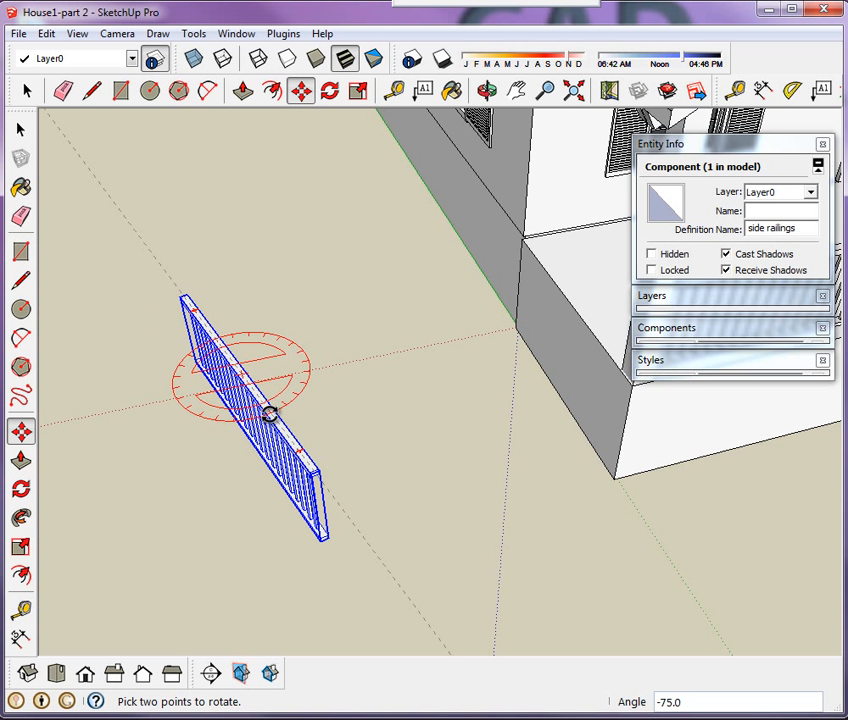
pyautogui.click(255, 420)
# Step: Move the side railings by the end edge of the bottom rail onto the porch floor's side, against the house wall
pyautogui.moveTo(150, 458); pyautogui.dragTo(68, 443, button='middle')
pyautogui.scroll(5, 83, 427)
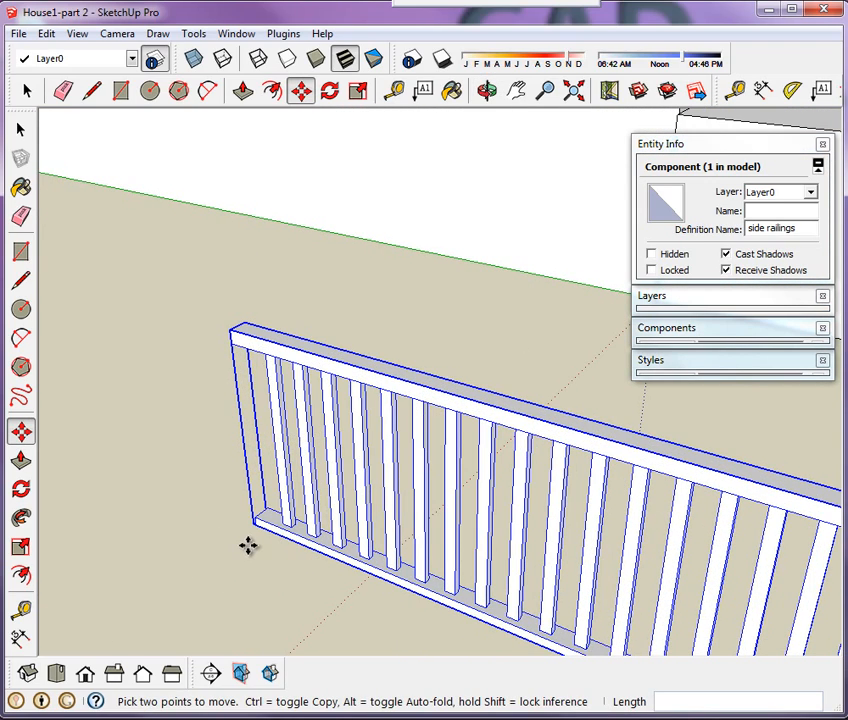
pyautogui.scroll(2, 259, 551)
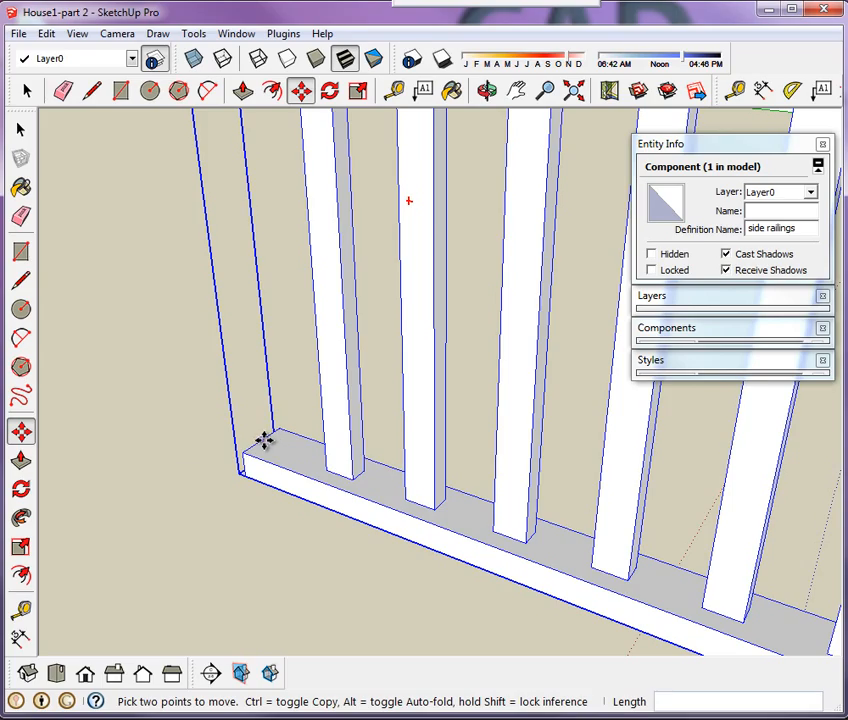
pyautogui.click(263, 441)
pyautogui.scroll(-6, 265, 441)
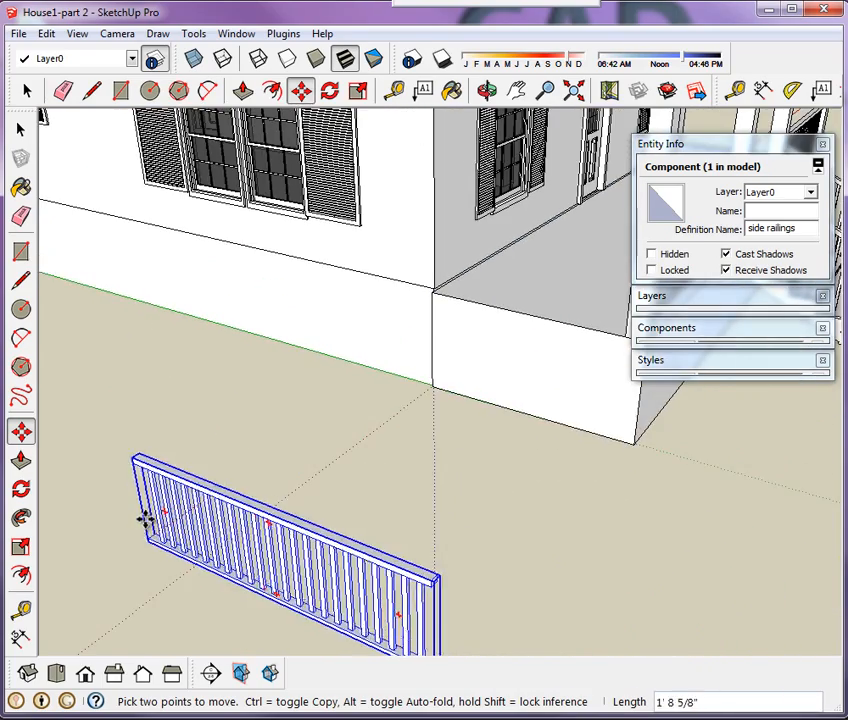
pyautogui.scroll(6, 450, 284)
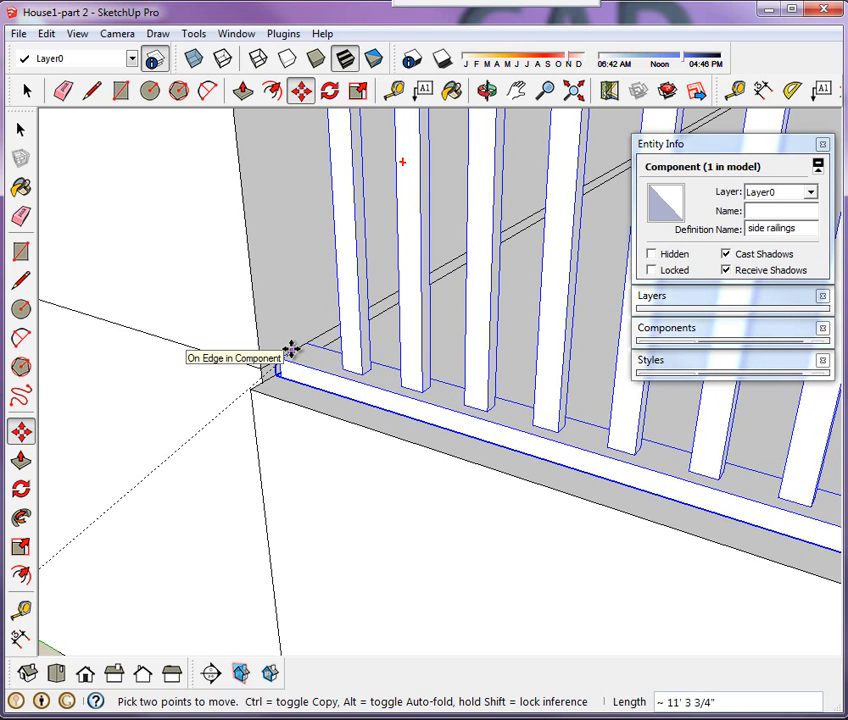
pyautogui.click(290, 349)
pyautogui.scroll(-6, 193, 335)
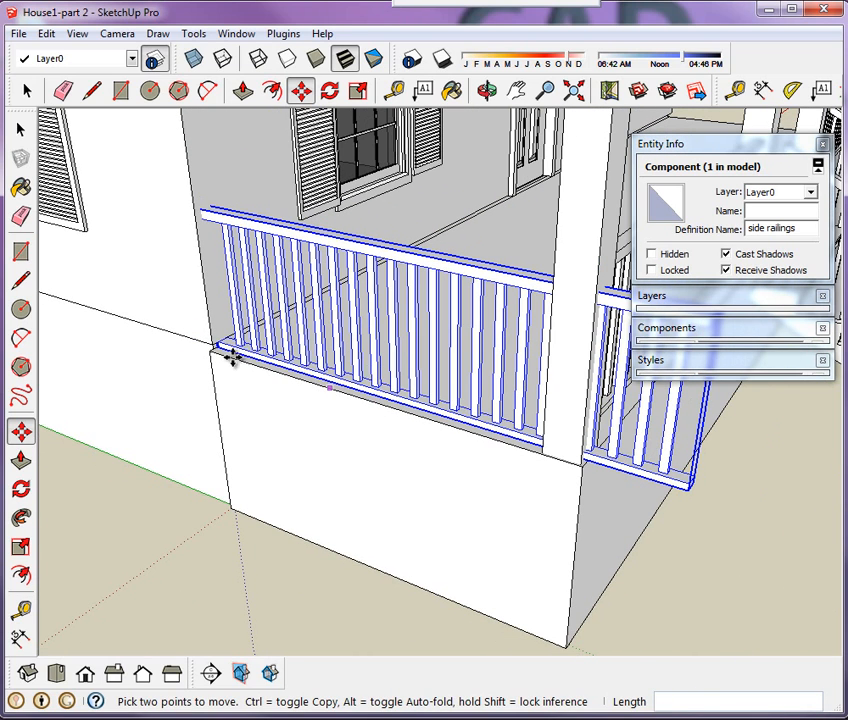
# Step: Examine from several angles how the placed side railing meets and overruns the porch's corner post
pyautogui.moveTo(320, 398); pyautogui.dragTo(736, 466, button='middle')
pyautogui.scroll(-4, 220, 460)
pyautogui.scroll(2, 477, 362)
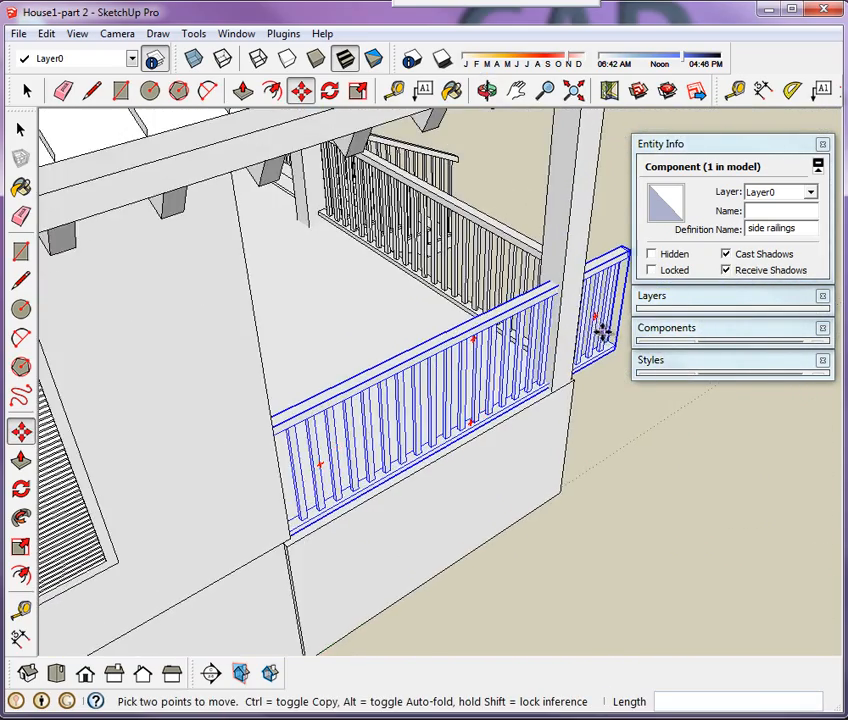
pyautogui.scroll(-2, 590, 328)
pyautogui.scroll(4, 600, 316)
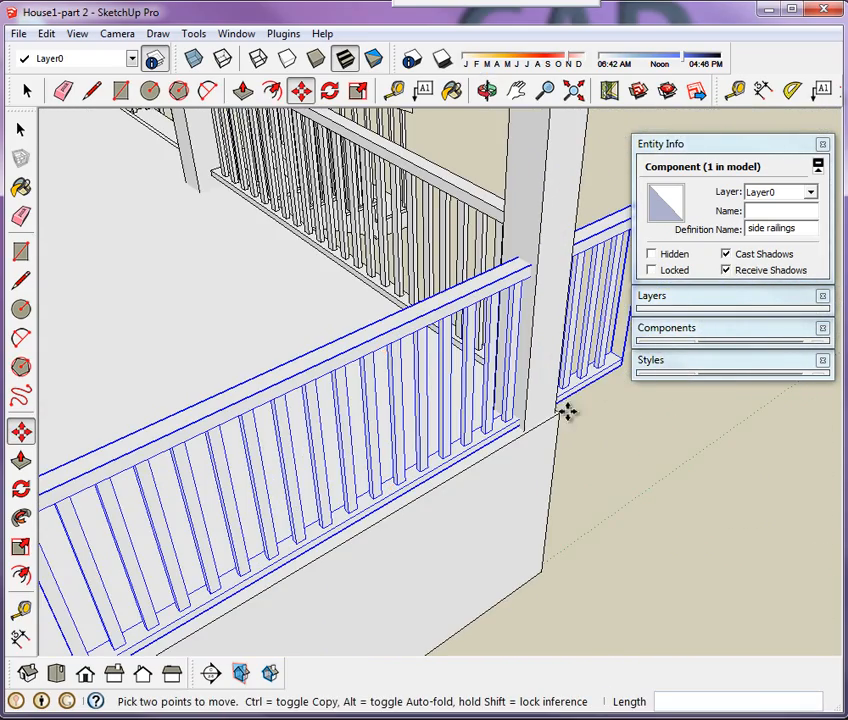
pyautogui.scroll(-2, 565, 408)
pyautogui.scroll(2, 557, 448)
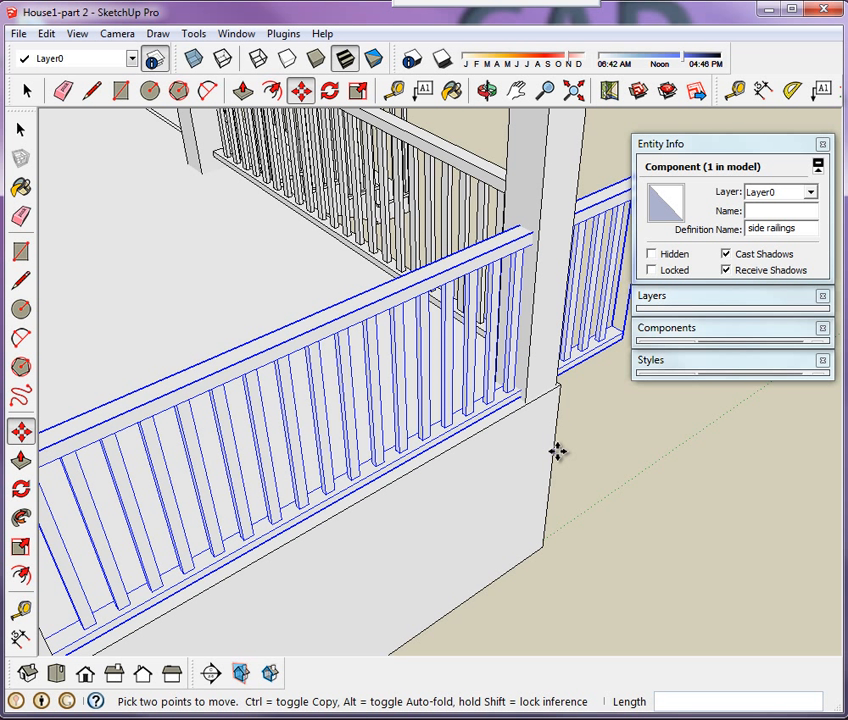
pyautogui.moveTo(557, 452); pyautogui.dragTo(394, 364, button='middle')
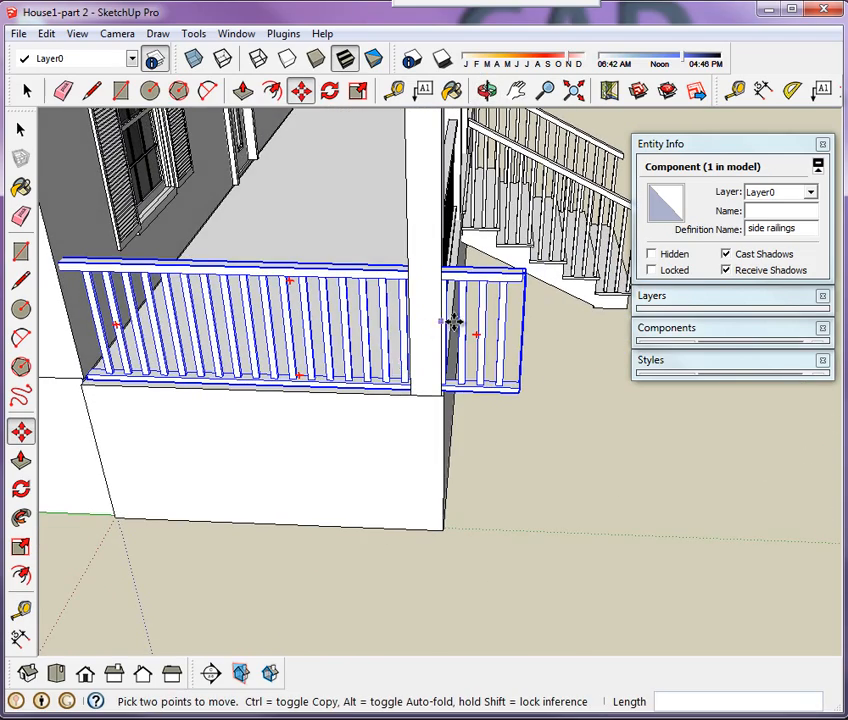
# Step: Open the side railings component for editing, with the corner post and the overrunning balusters in view
pyautogui.scroll(3, 460, 330)
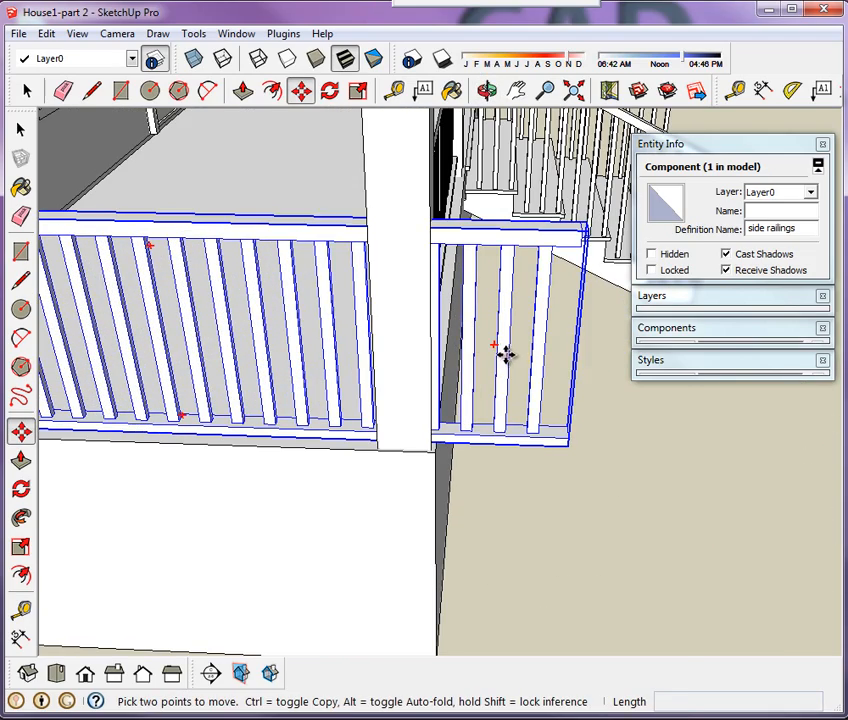
pyautogui.rightClick(507, 358)
pyautogui.click(547, 449)
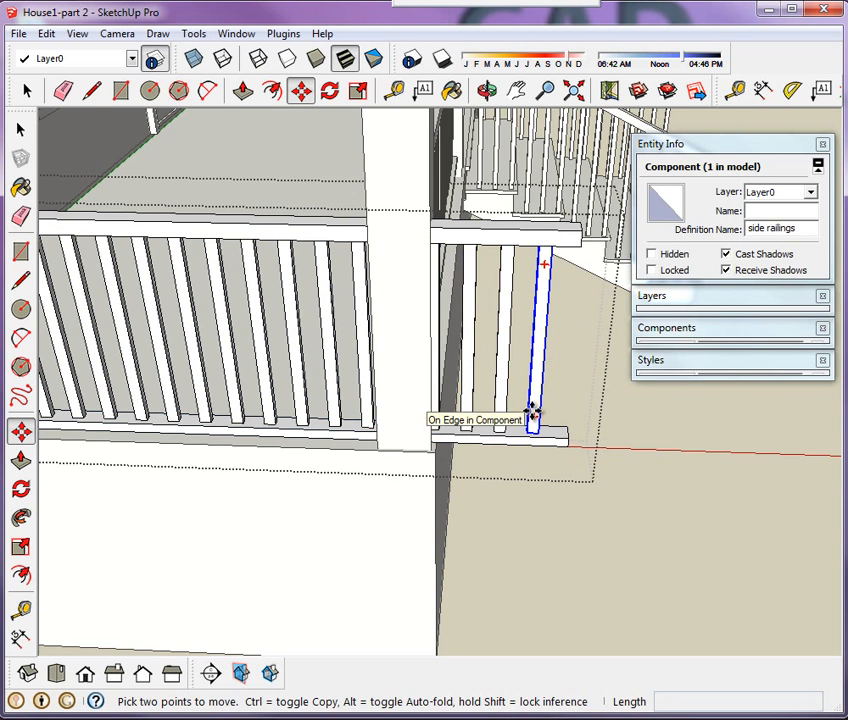
pyautogui.moveTo(534, 411); pyautogui.dragTo(478, 325, button='middle')
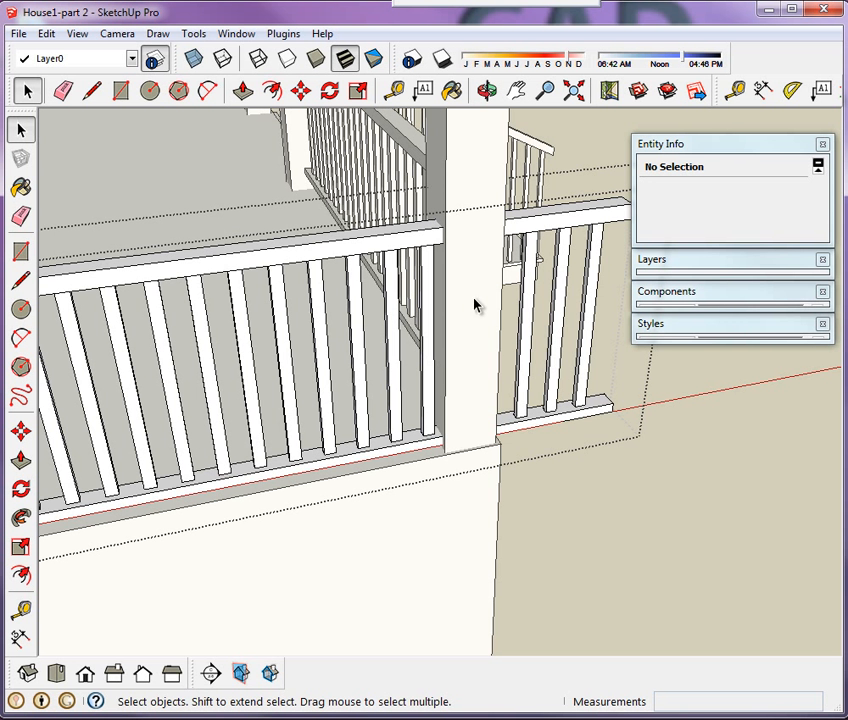
# Step: Lighten the fade for the rest of the model in the component editing settings and set the rest of the model hidden
pyautogui.click(238, 33)
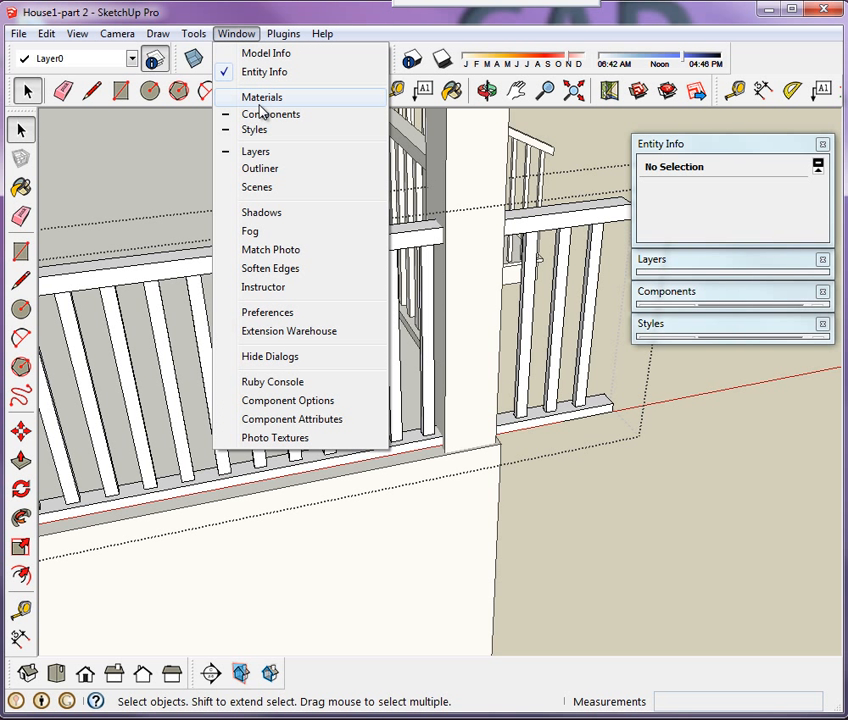
pyautogui.click(265, 55)
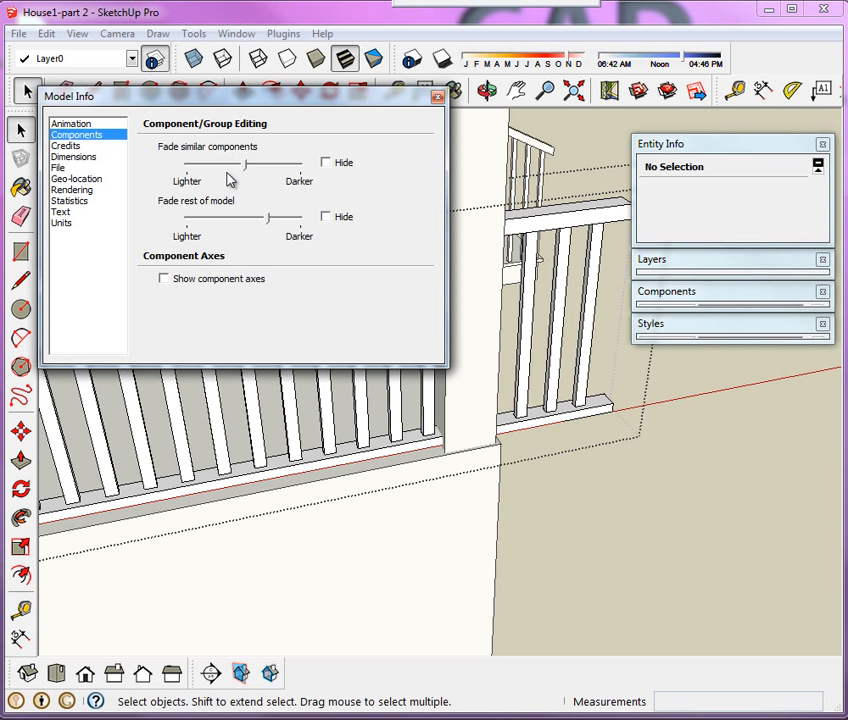
pyautogui.click(326, 217)
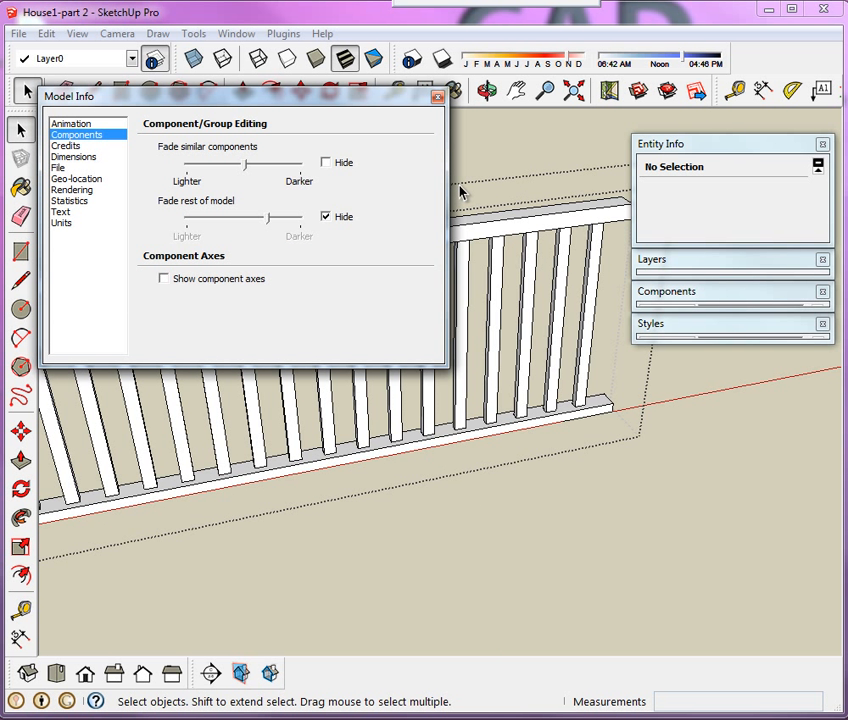
pyautogui.moveTo(383, 97); pyautogui.dragTo(324, 27)
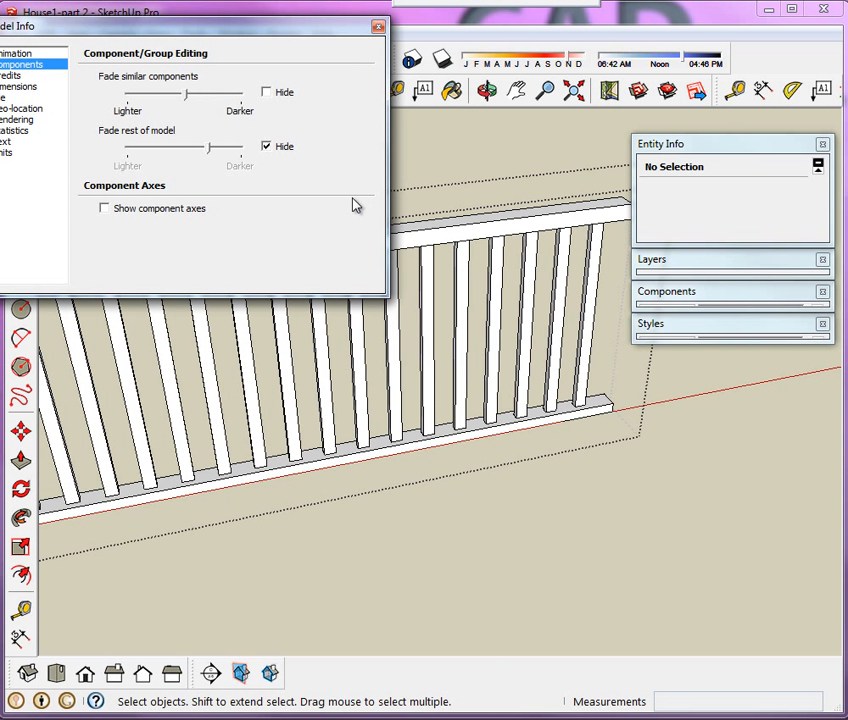
pyautogui.click(266, 147)
pyautogui.moveTo(209, 148); pyautogui.dragTo(127, 154)
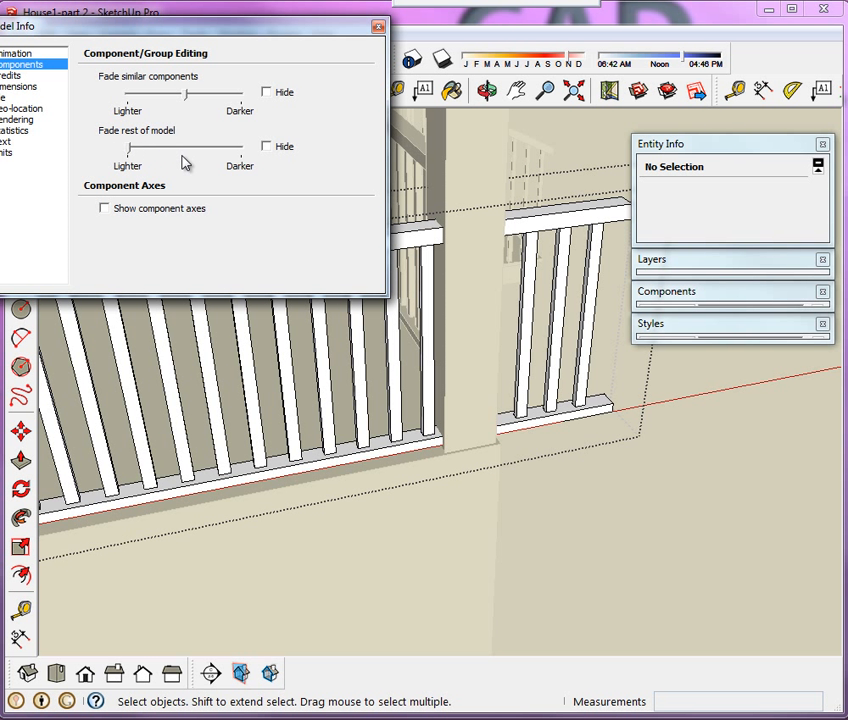
pyautogui.moveTo(138, 157); pyautogui.dragTo(146, 155)
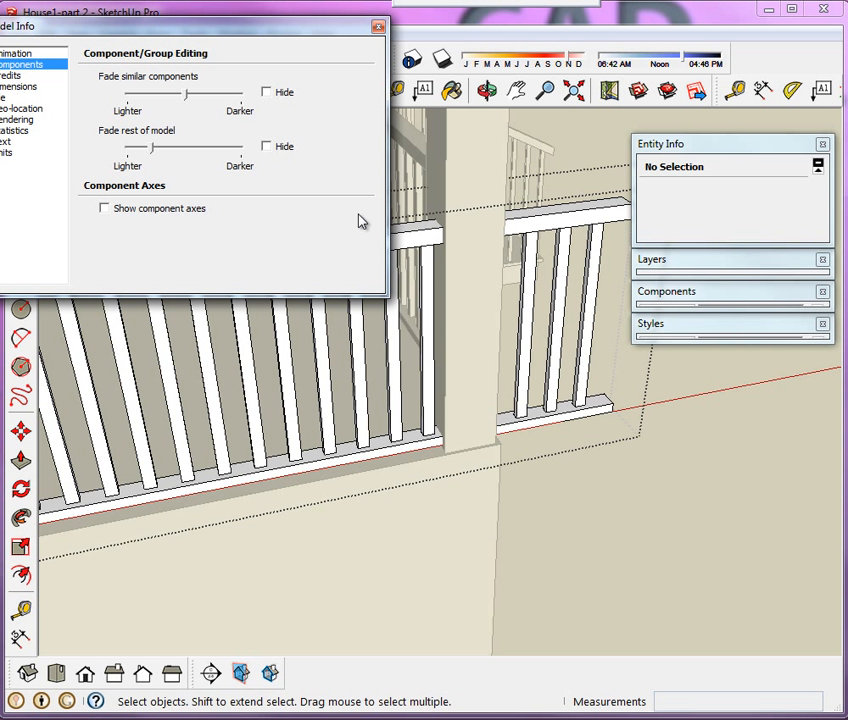
pyautogui.click(266, 147)
# Step: Delete the six balusters at and beyond the corner post from the side railings, show the rest of the model again and close the settings
pyautogui.click(460, 262)
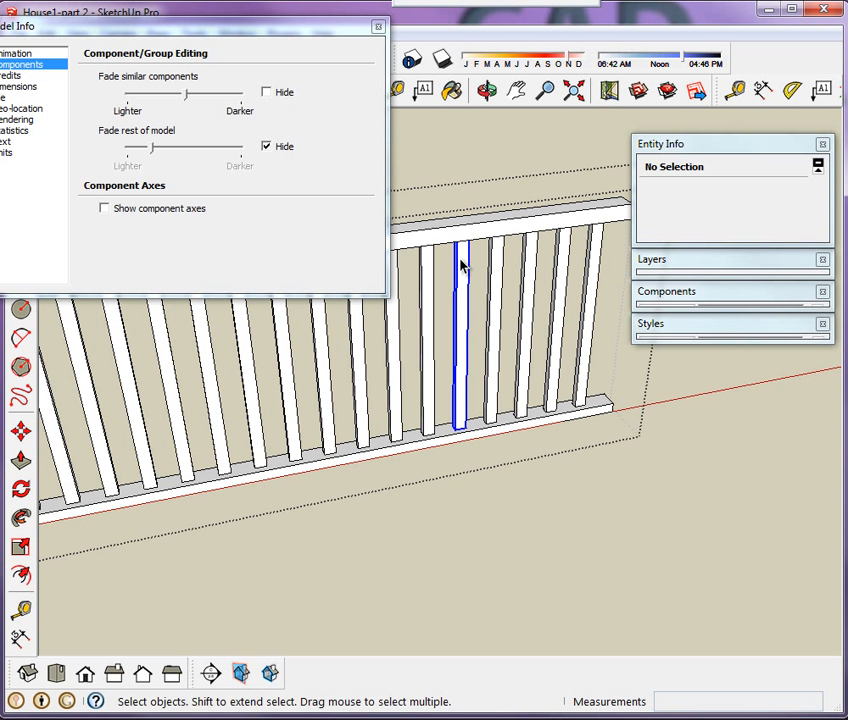
pyautogui.keyDown('shift'); pyautogui.click(495, 282); pyautogui.keyUp('shift')
pyautogui.keyDown('shift'); pyautogui.click(530, 292); pyautogui.keyUp('shift')
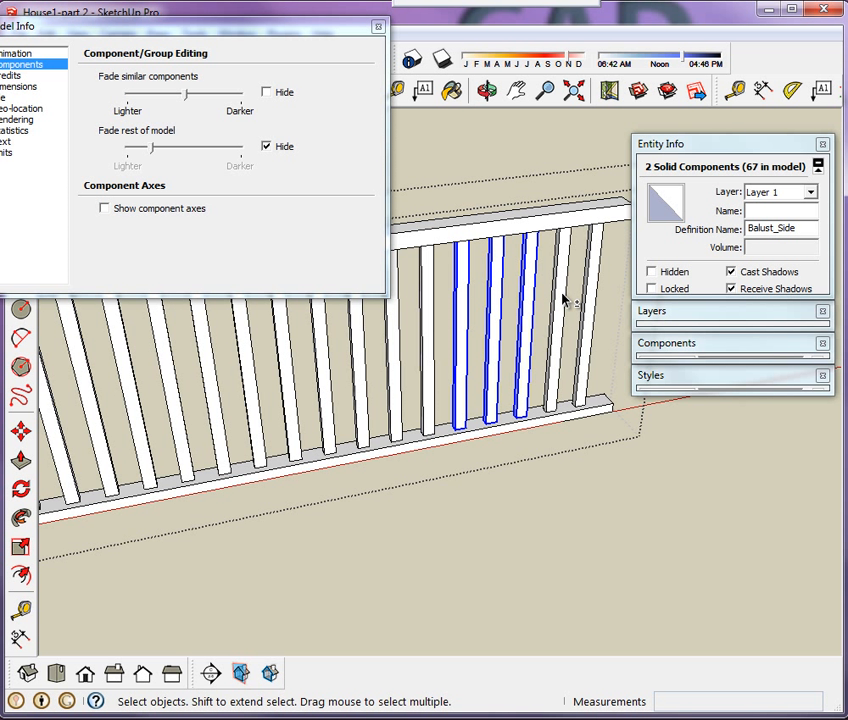
pyautogui.keyDown('shift'); pyautogui.click(560, 300); pyautogui.keyUp('shift')
pyautogui.keyDown('shift'); pyautogui.click(588, 305); pyautogui.keyUp('shift')
pyautogui.keyDown('shift'); pyautogui.click(427, 320); pyautogui.keyUp('shift')
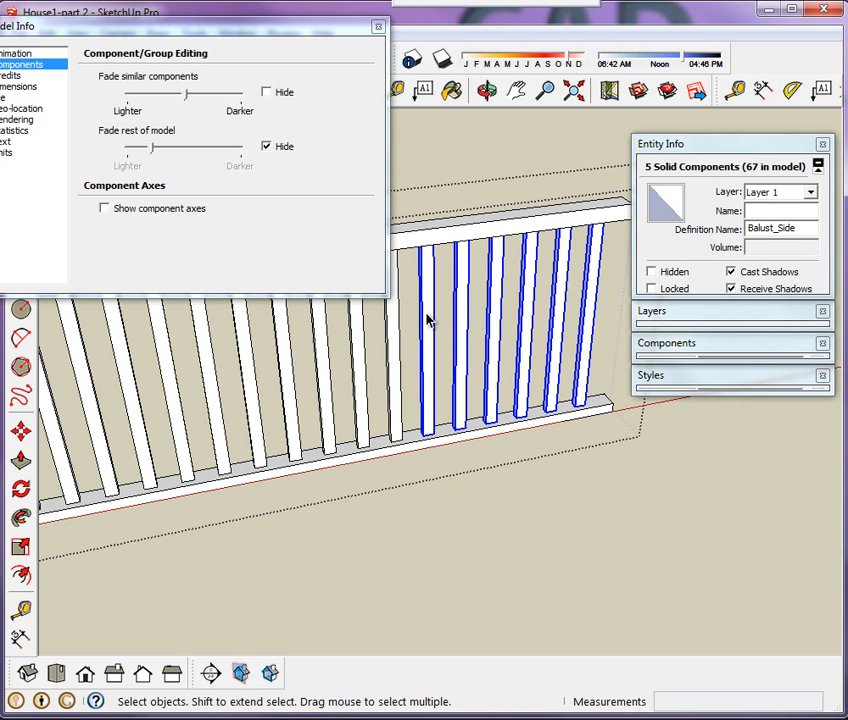
pyautogui.press('Delete')
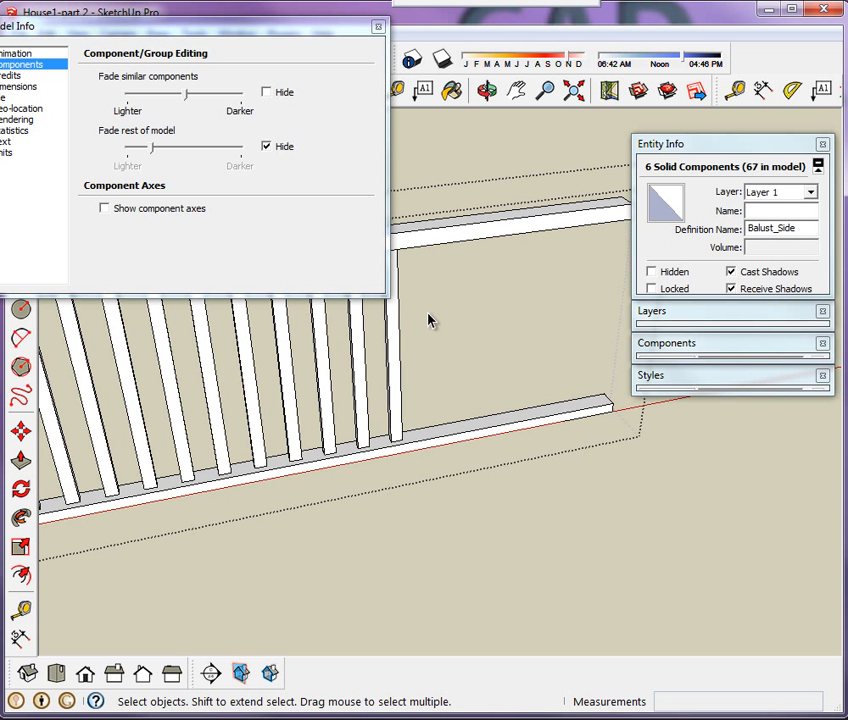
pyautogui.click(266, 147)
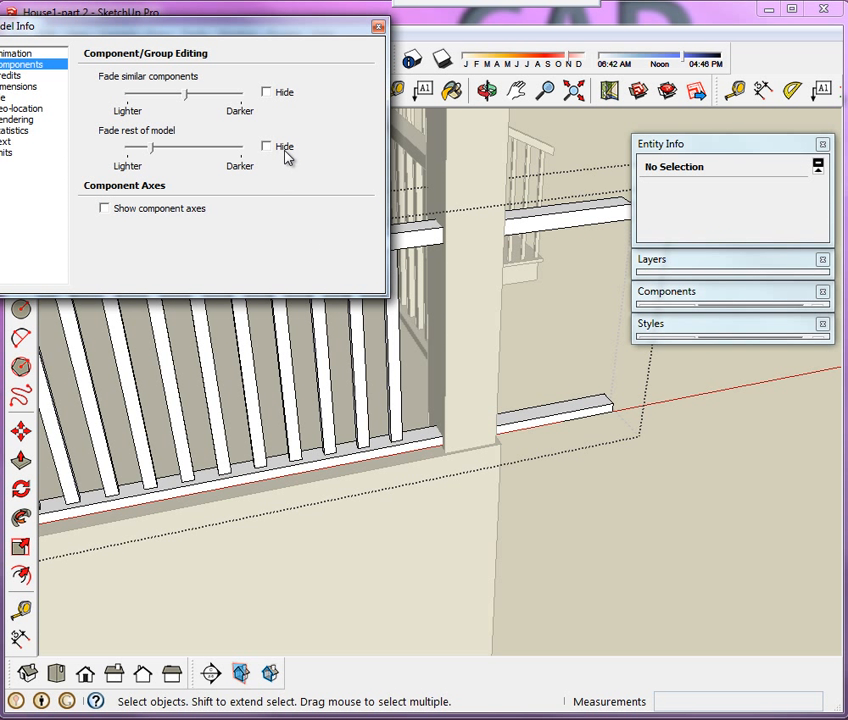
pyautogui.click(378, 27)
# Step: Shorten the side railings' top rail by 2' 3 5/16" with Push/Pull so it ends at the corner post
pyautogui.moveTo(481, 334); pyautogui.dragTo(531, 258, button='middle')
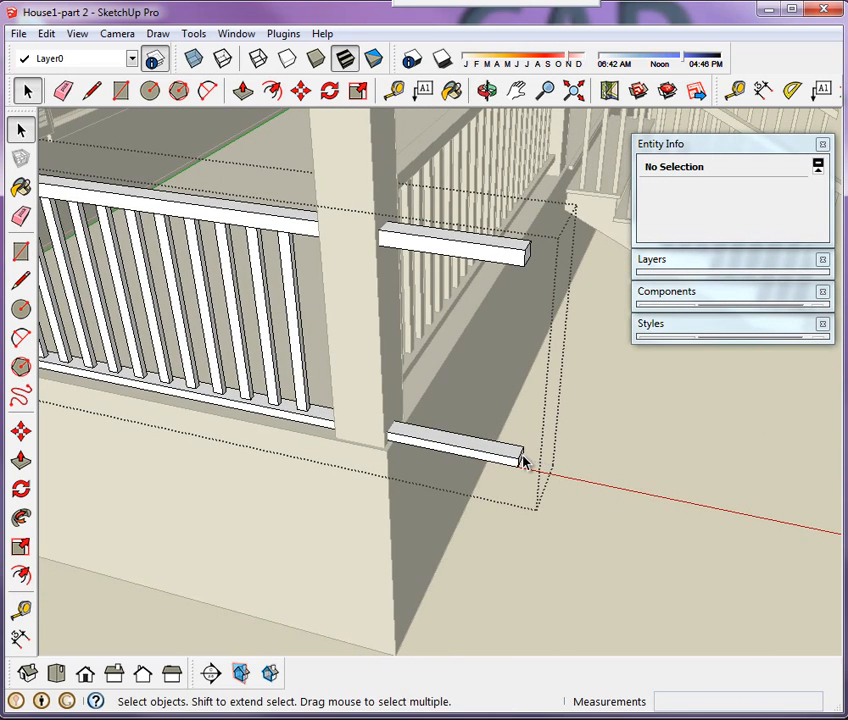
pyautogui.scroll(-2, 521, 460)
pyautogui.scroll(2, 410, 363)
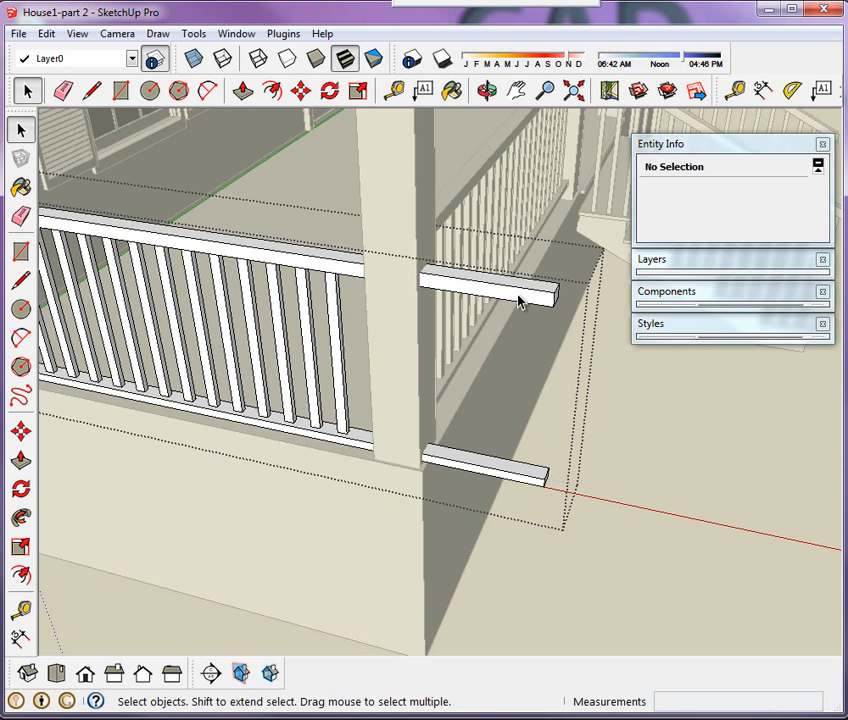
pyautogui.moveTo(522, 299); pyautogui.dragTo(440, 312, button='middle')
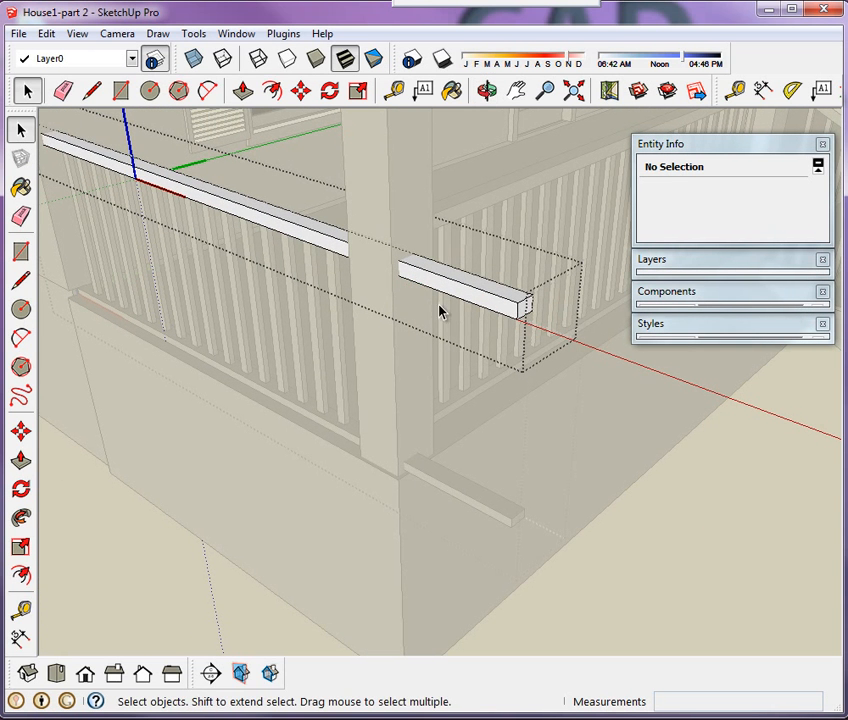
pyautogui.press('p')
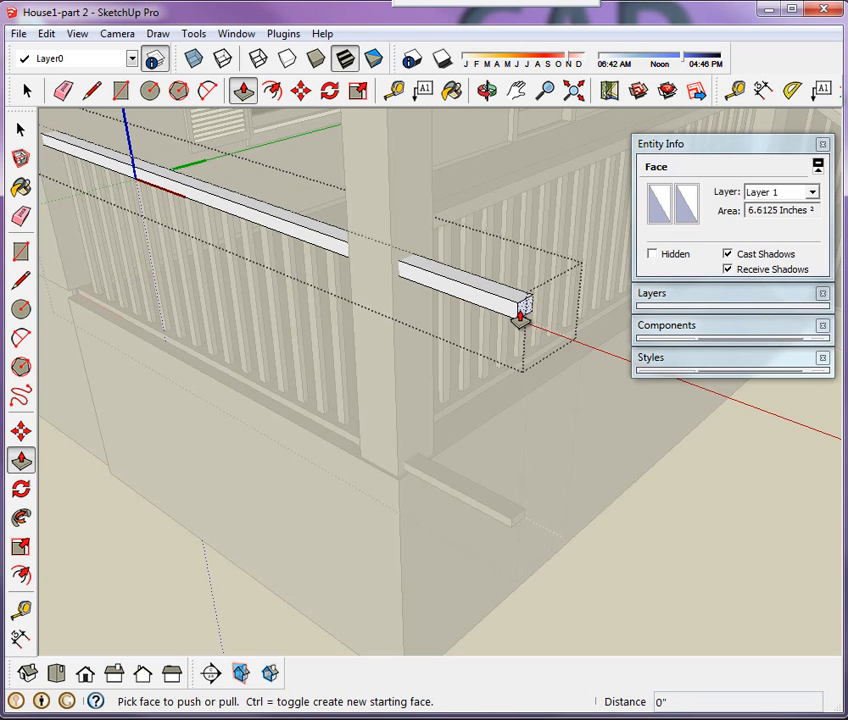
pyautogui.moveTo(520, 318); pyautogui.dragTo(398, 300)
pyautogui.moveTo(398, 300); pyautogui.dragTo(791, 312, button='middle')
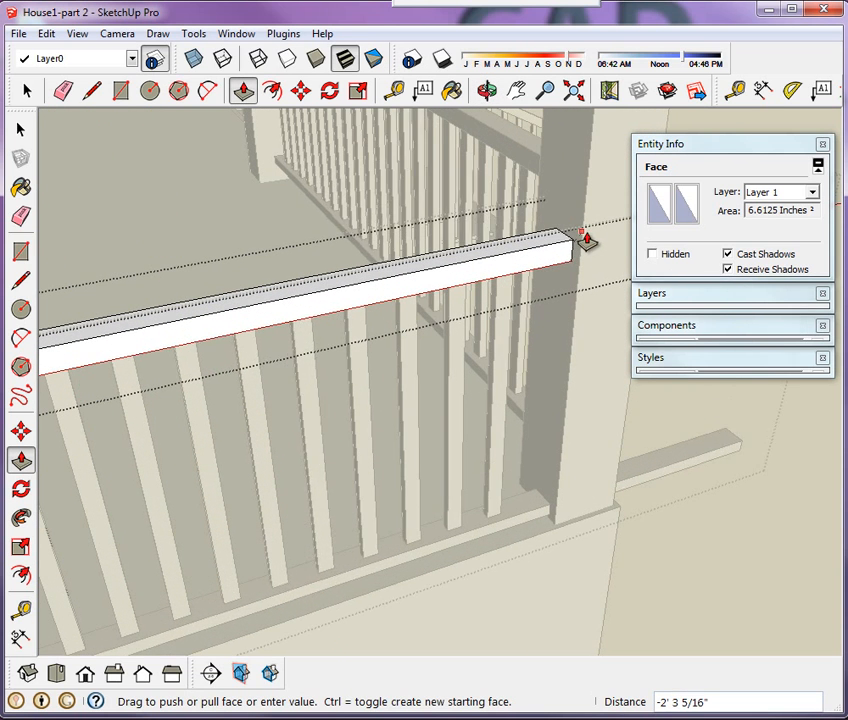
pyautogui.moveTo(530, 300); pyautogui.dragTo(562, 291)
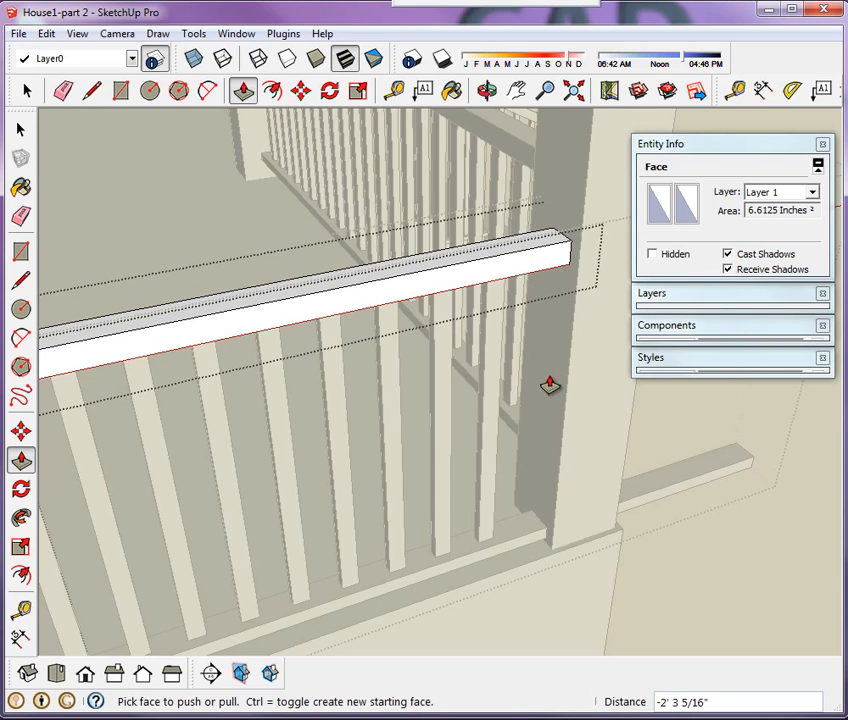
pyautogui.moveTo(550, 385); pyautogui.dragTo(318, 463, button='middle')
pyautogui.press('space')
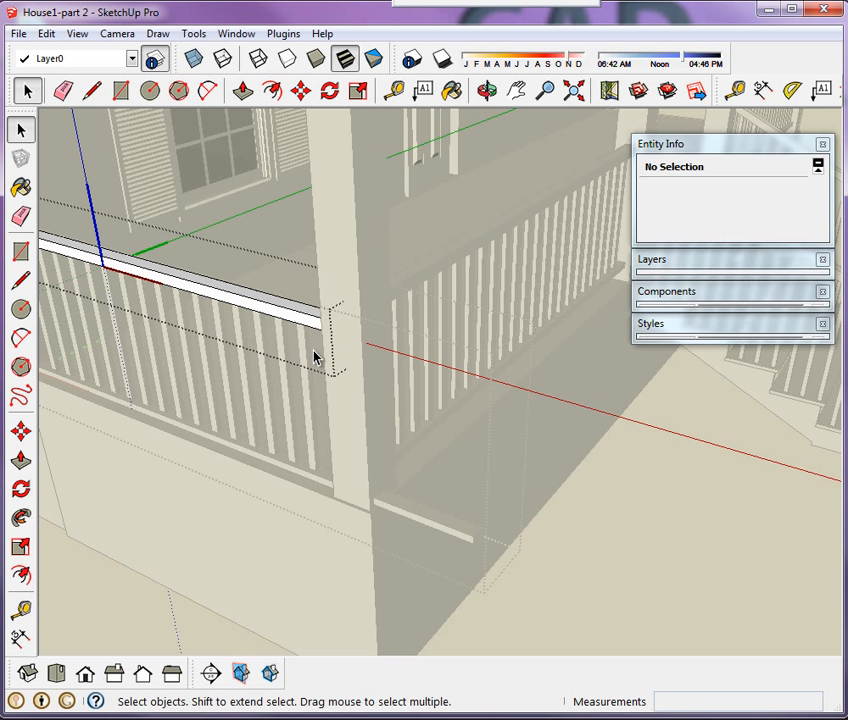
pyautogui.click(284, 240)
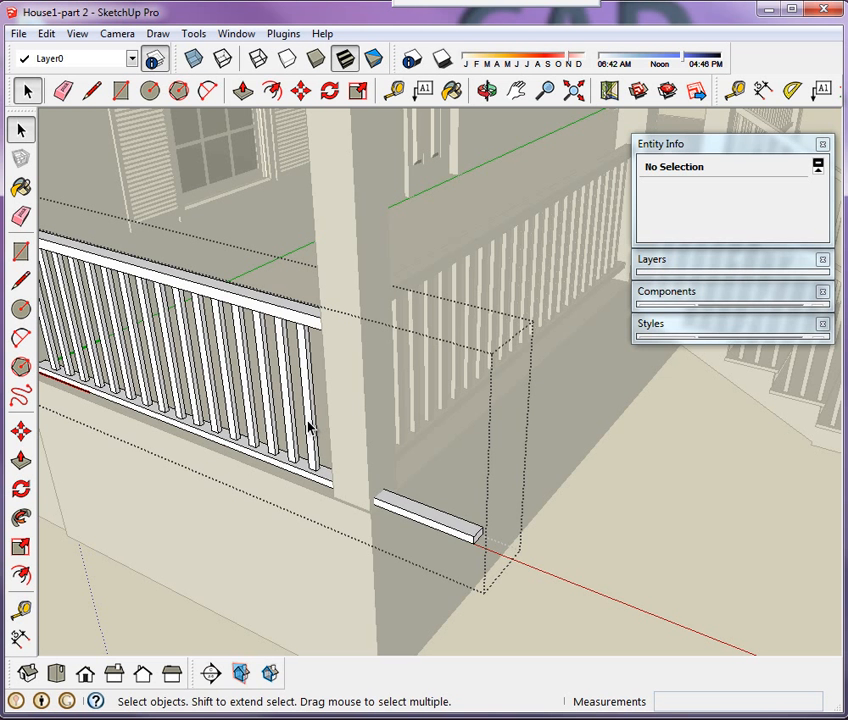
# Step: Push the bottom rail's end face back about 2' 4 1/8" to the corner post and finish editing the side railings component
pyautogui.click(400, 520)
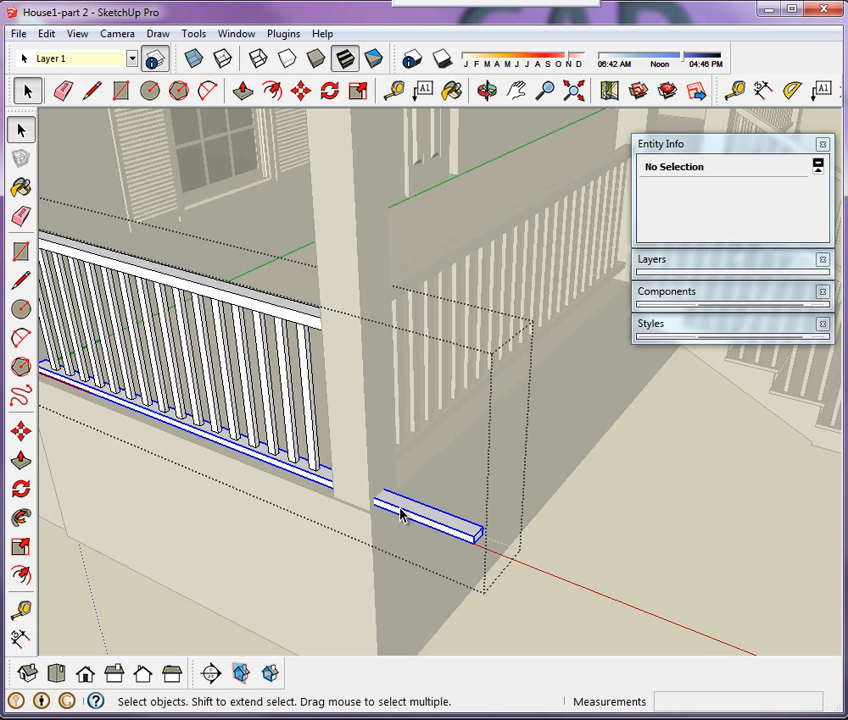
pyautogui.scroll(5, 473, 574)
pyautogui.doubleClick(443, 406)
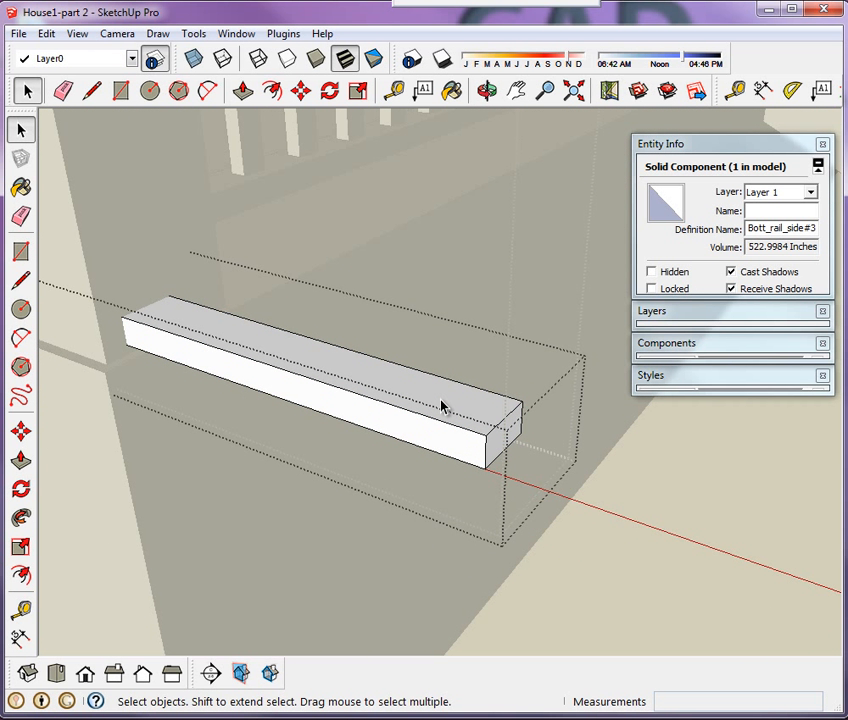
pyautogui.press('p')
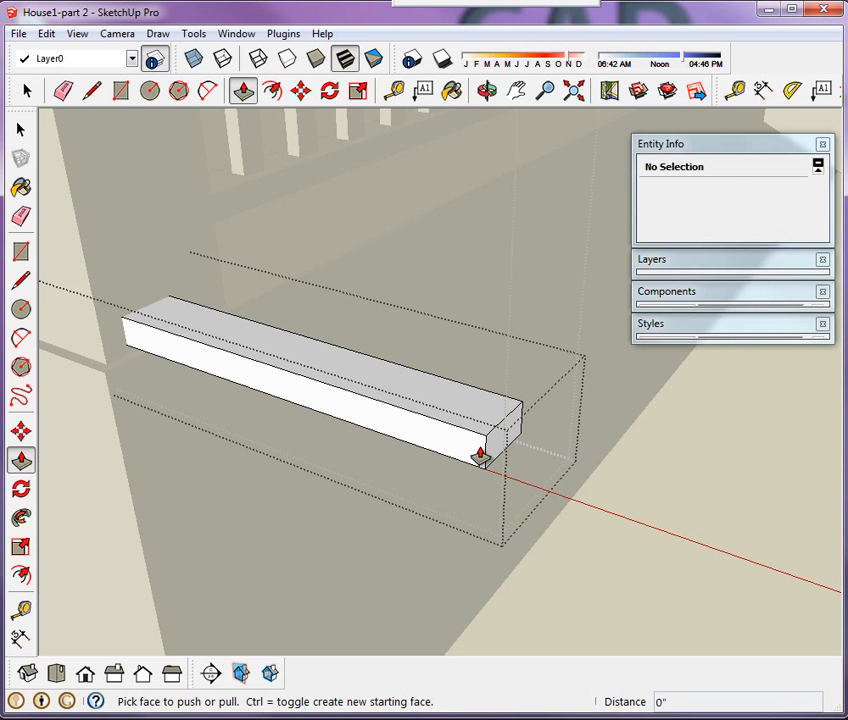
pyautogui.click(492, 456)
pyautogui.moveTo(325, 445); pyautogui.dragTo(698, 379, button='middle')
pyautogui.scroll(5, 574, 394)
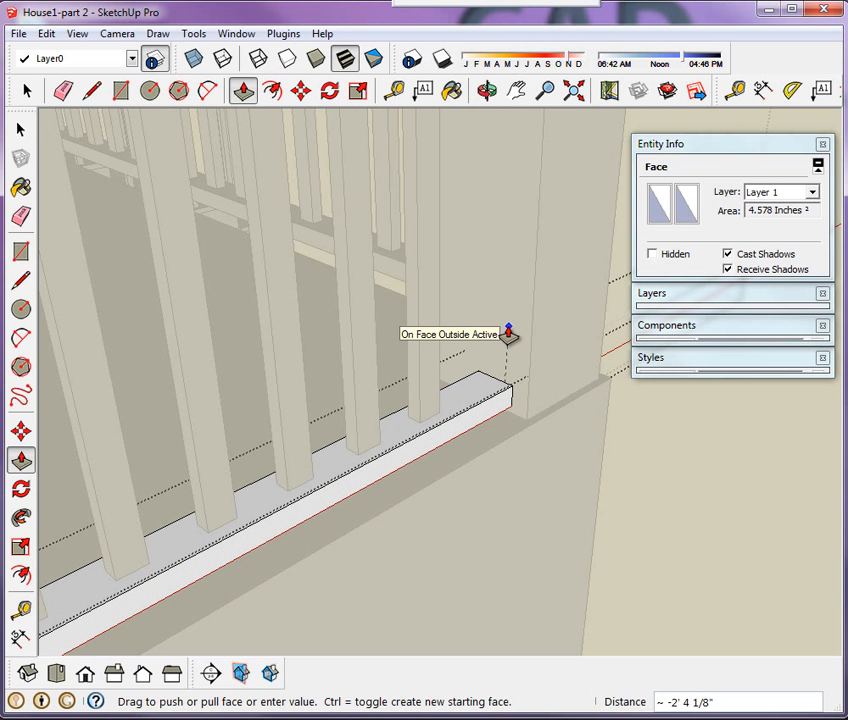
pyautogui.scroll(-6, 511, 464)
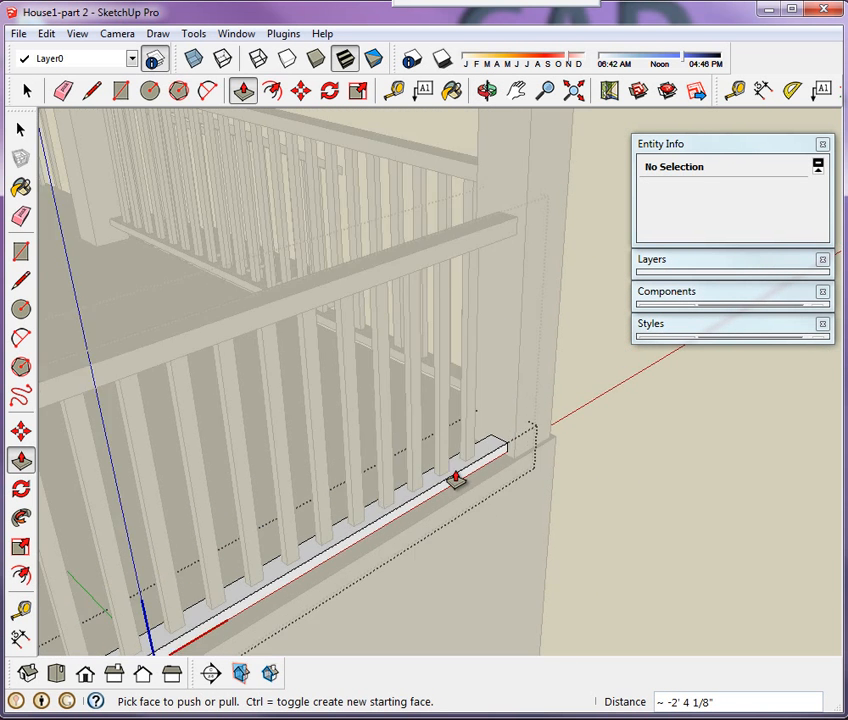
pyautogui.moveTo(577, 490); pyautogui.dragTo(114, 602, button='middle')
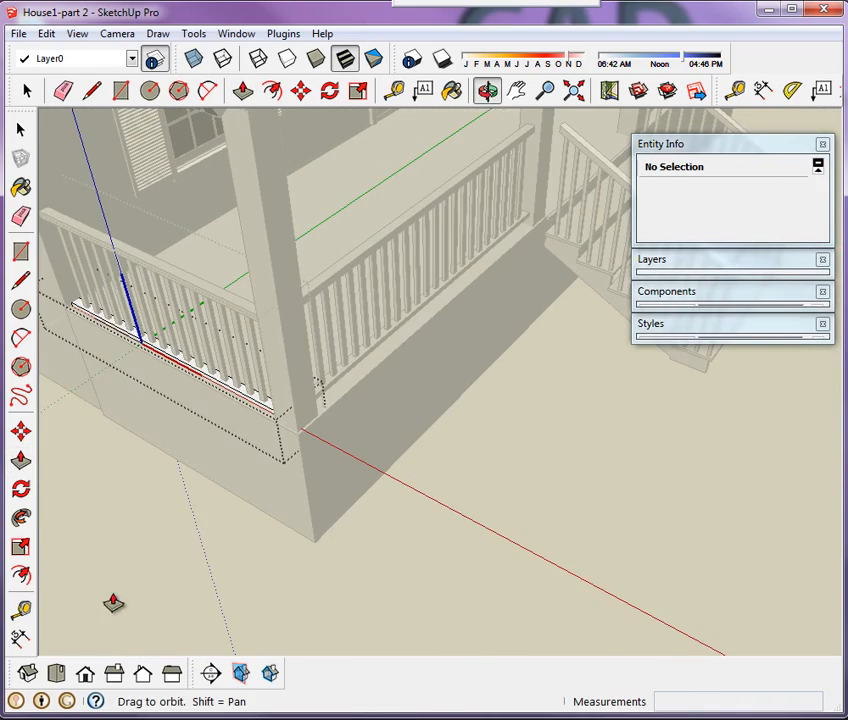
pyautogui.press('space')
pyautogui.scroll(-5, 545, 492)
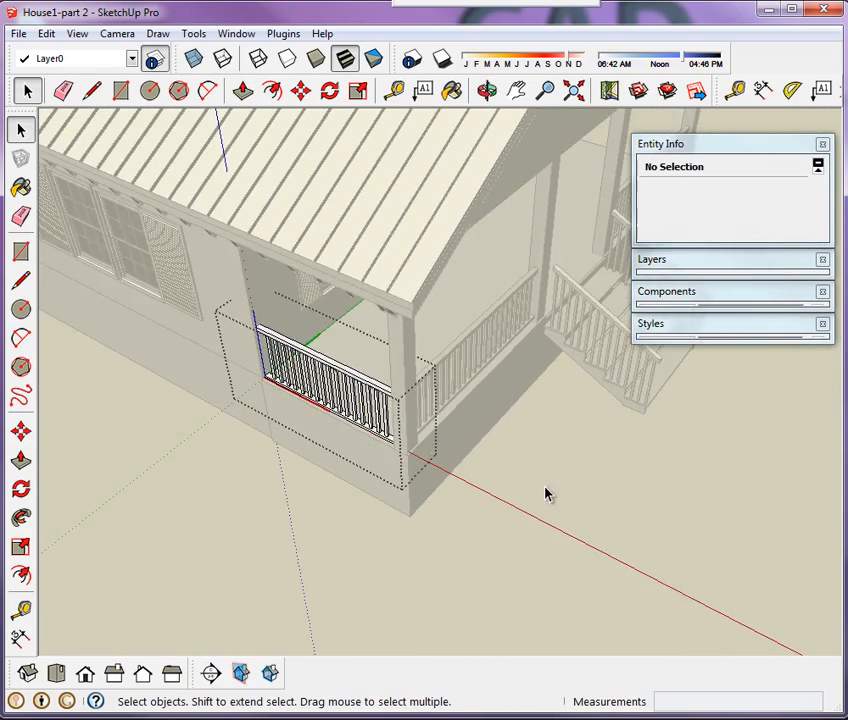
pyautogui.scroll(1, 543, 465)
pyautogui.click(543, 465)
# Step: Examine around the corner post how the side railing's rails line up in height with the front railing's
pyautogui.scroll(1, 529, 437)
pyautogui.scroll(2, 525, 442)
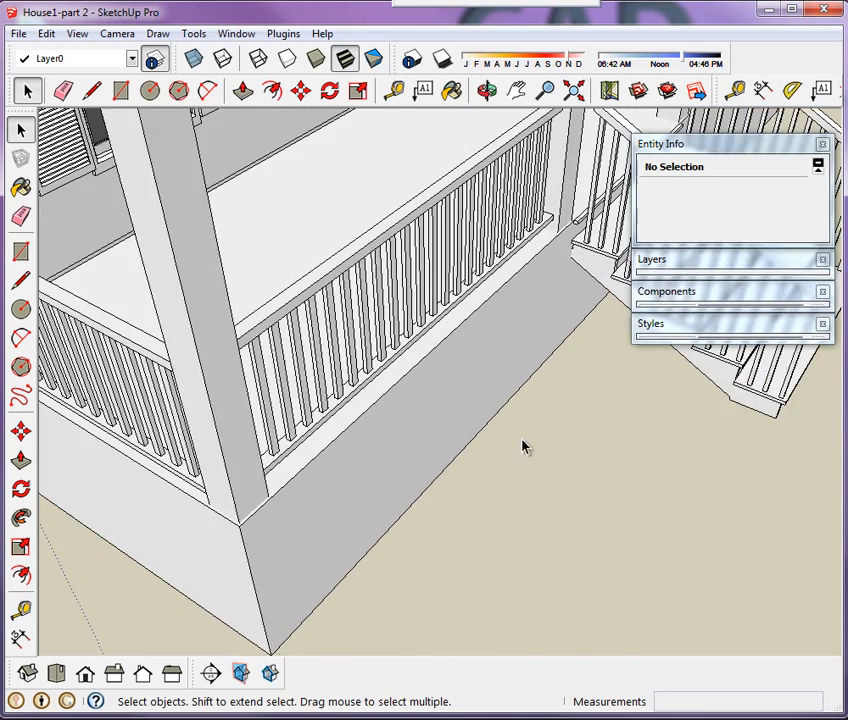
pyautogui.scroll(-1, 512, 490)
pyautogui.moveTo(509, 507); pyautogui.dragTo(346, 291, button='middle')
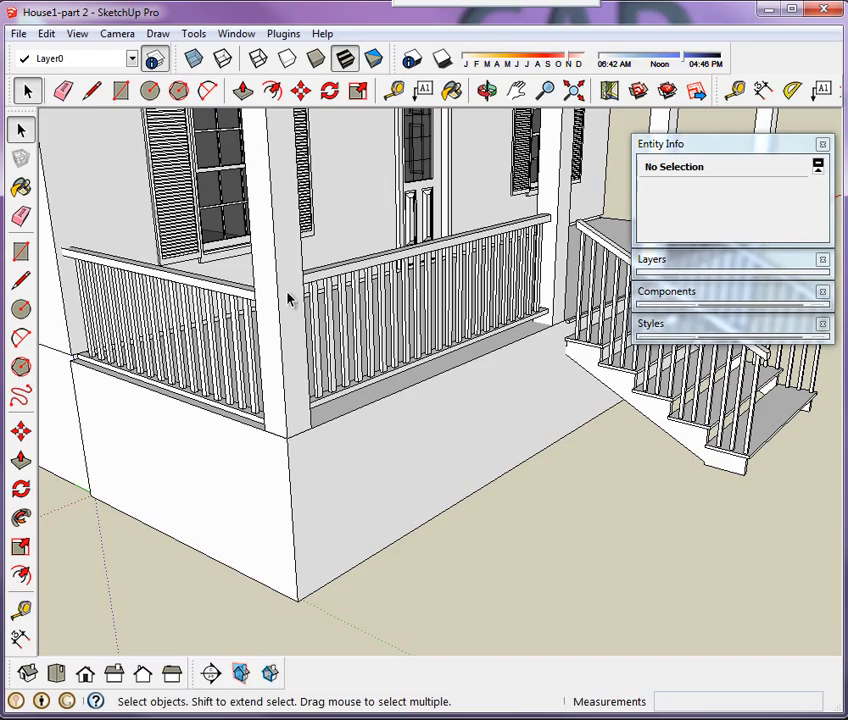
pyautogui.moveTo(289, 300); pyautogui.dragTo(240, 356, button='middle')
pyautogui.scroll(4, 259, 360)
pyautogui.moveTo(291, 392); pyautogui.dragTo(295, 323, button='middle')
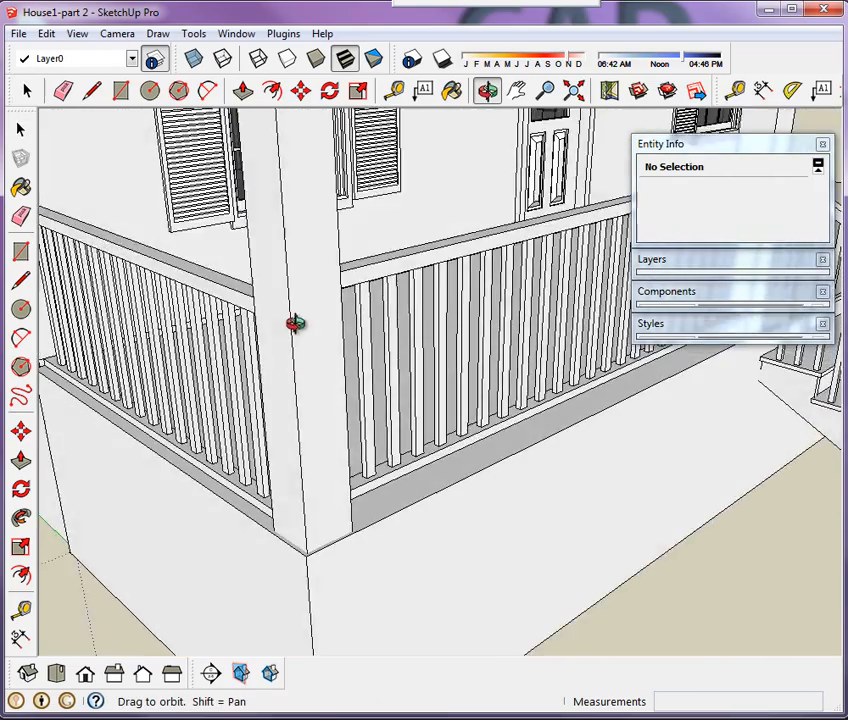
pyautogui.scroll(6, 290, 290)
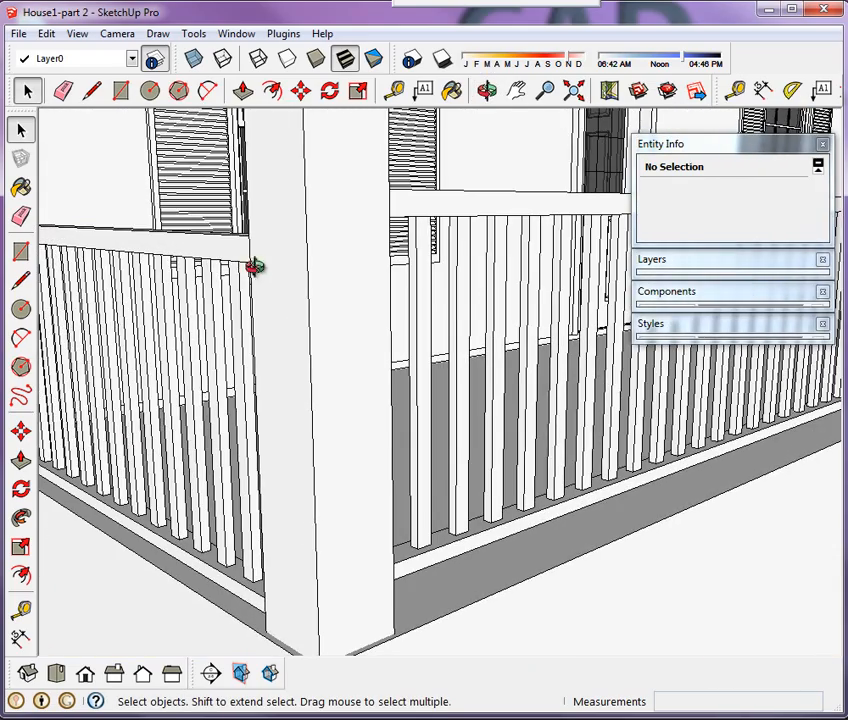
pyautogui.moveTo(255, 266); pyautogui.dragTo(318, 309, button='middle')
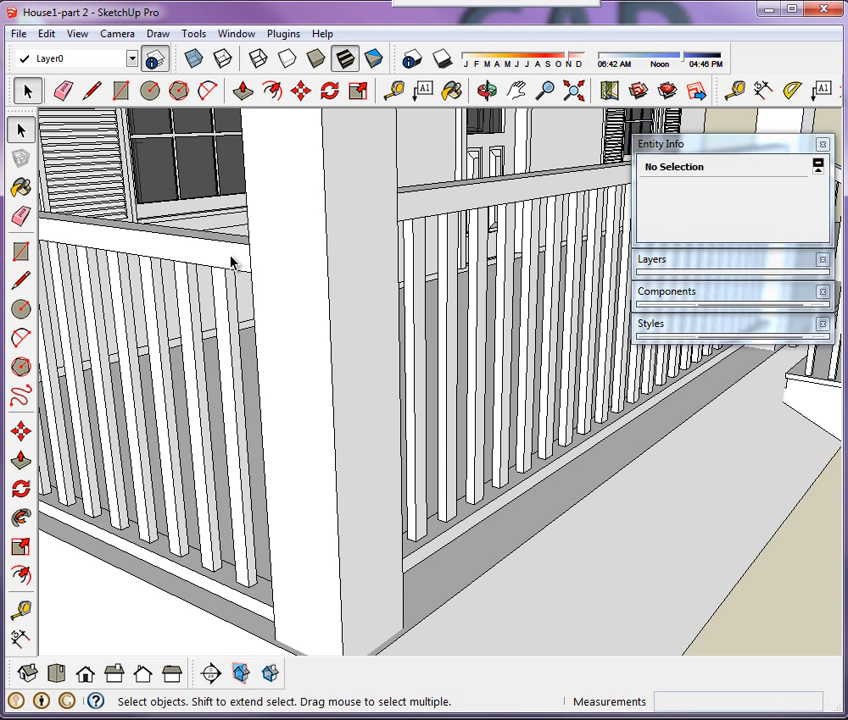
# Step: Raise the side railings vertically by about 3 3/4" to level their top rail with the front railing's top rail
pyautogui.click(231, 262)
pyautogui.press('m')
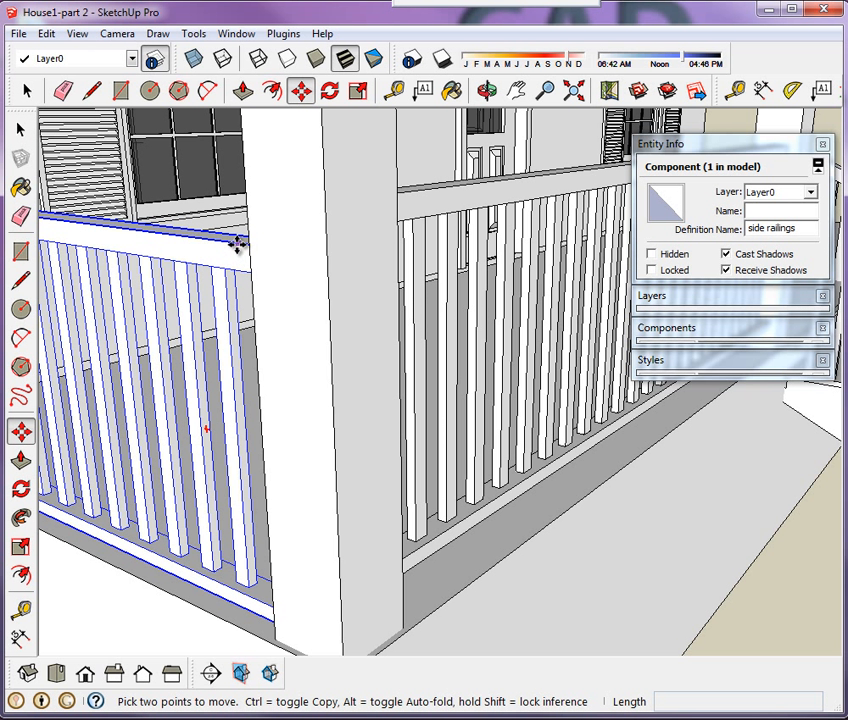
pyautogui.click(237, 246)
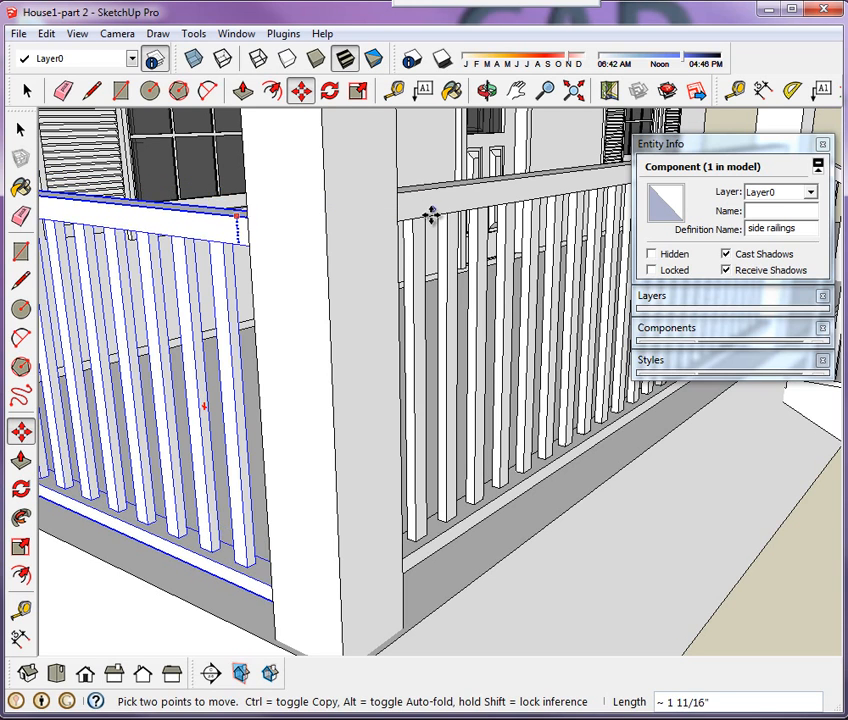
pyautogui.moveTo(435, 191); pyautogui.dragTo(271, 223, button='middle')
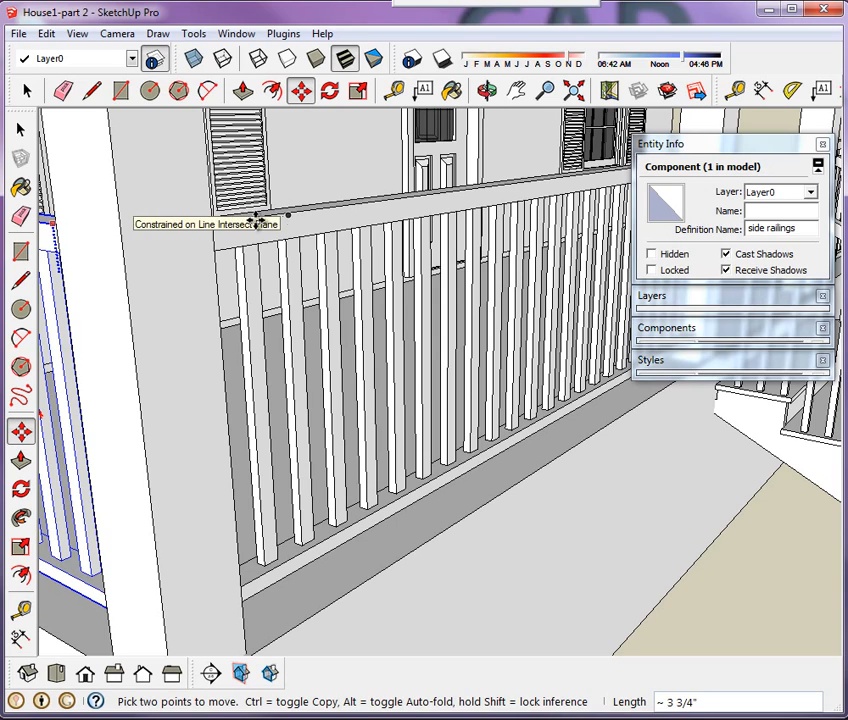
pyautogui.moveTo(502, 203); pyautogui.dragTo(464, 191, button='middle')
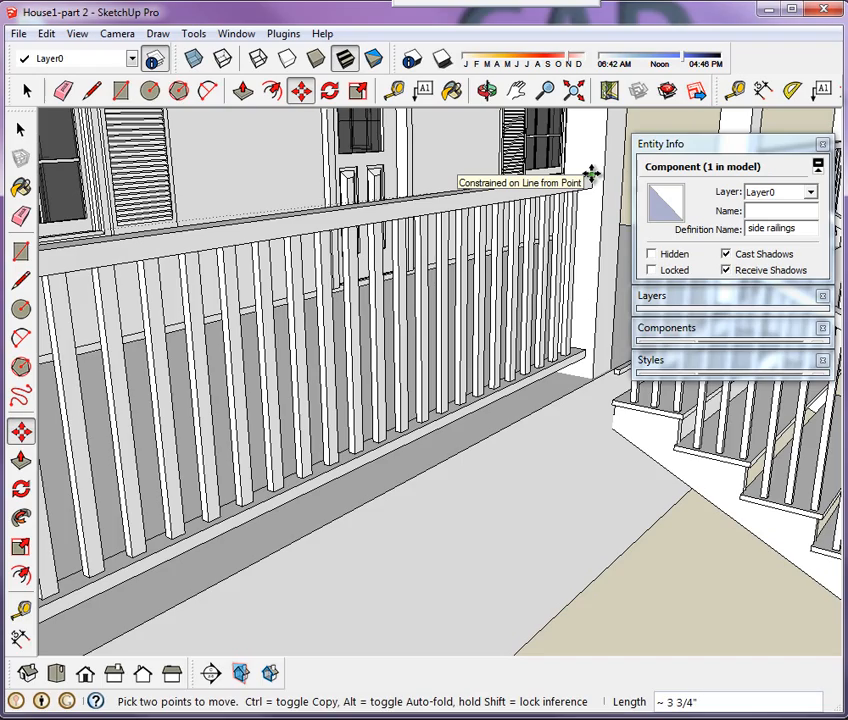
pyautogui.scroll(-6, 591, 175)
pyautogui.moveTo(535, 276); pyautogui.dragTo(397, 358, button='middle')
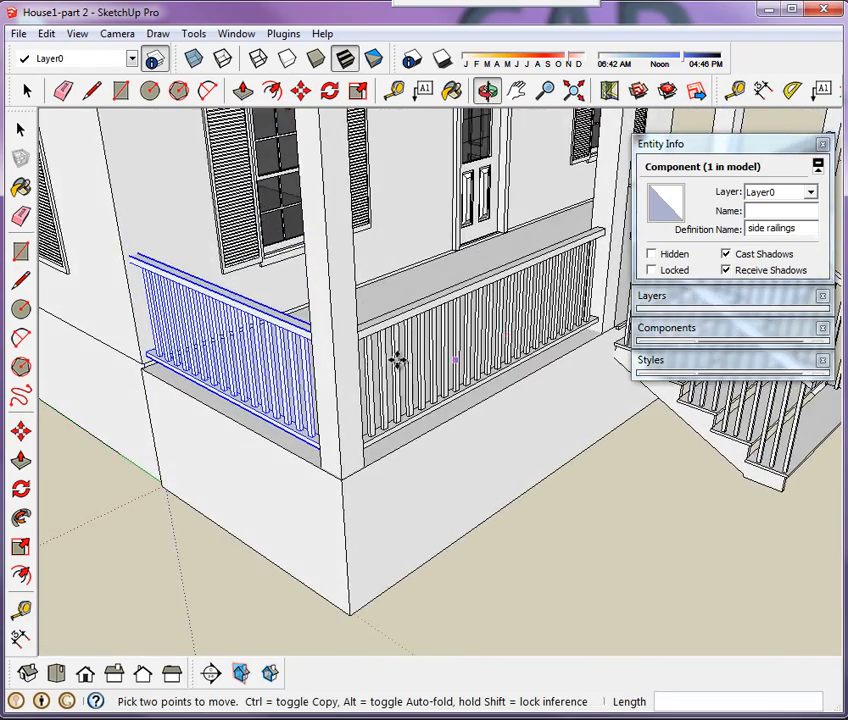
# Step: Copy the side railings along the red axis by about 31' 11 3/4", past the porch's opposite side
pyautogui.scroll(-5, 305, 396)
pyautogui.scroll(-2, 359, 429)
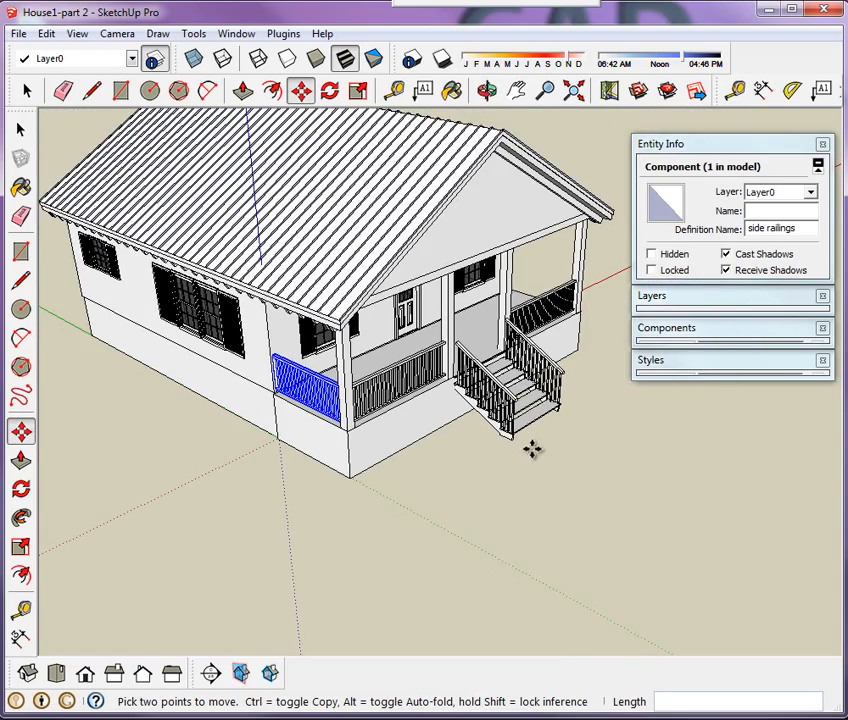
pyautogui.moveTo(577, 488); pyautogui.dragTo(564, 488, button='middle')
pyautogui.scroll(3, 336, 387)
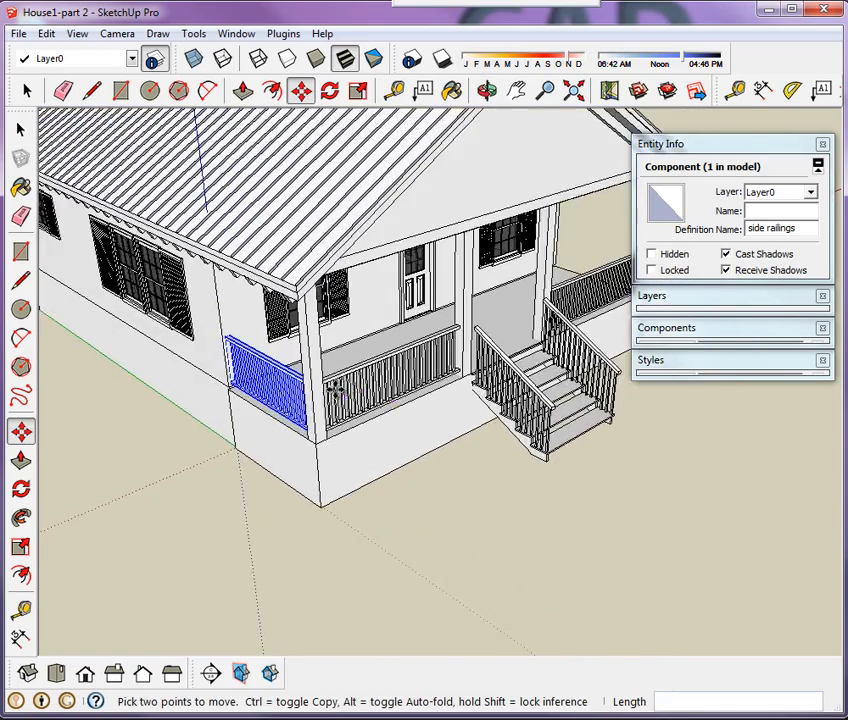
pyautogui.scroll(2, 336, 390)
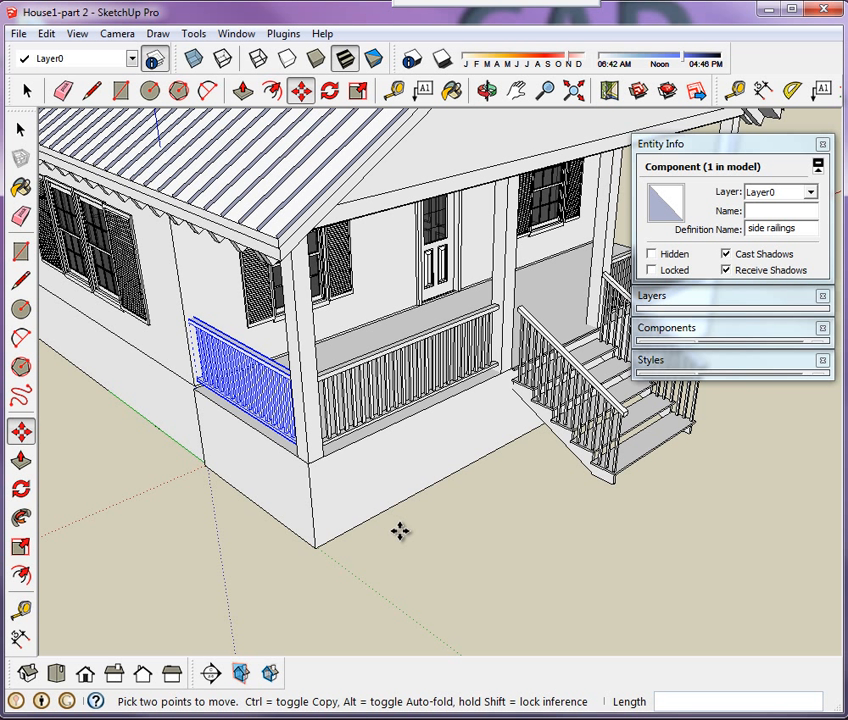
pyautogui.moveTo(409, 479); pyautogui.dragTo(324, 507, button='middle')
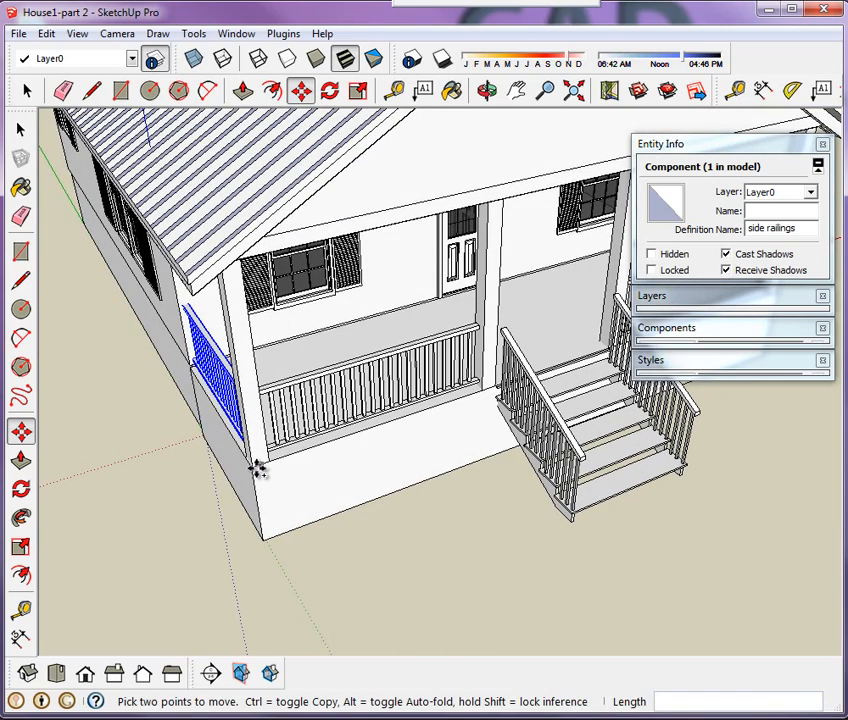
pyautogui.click(255, 466)
pyautogui.scroll(-4, 149, 511)
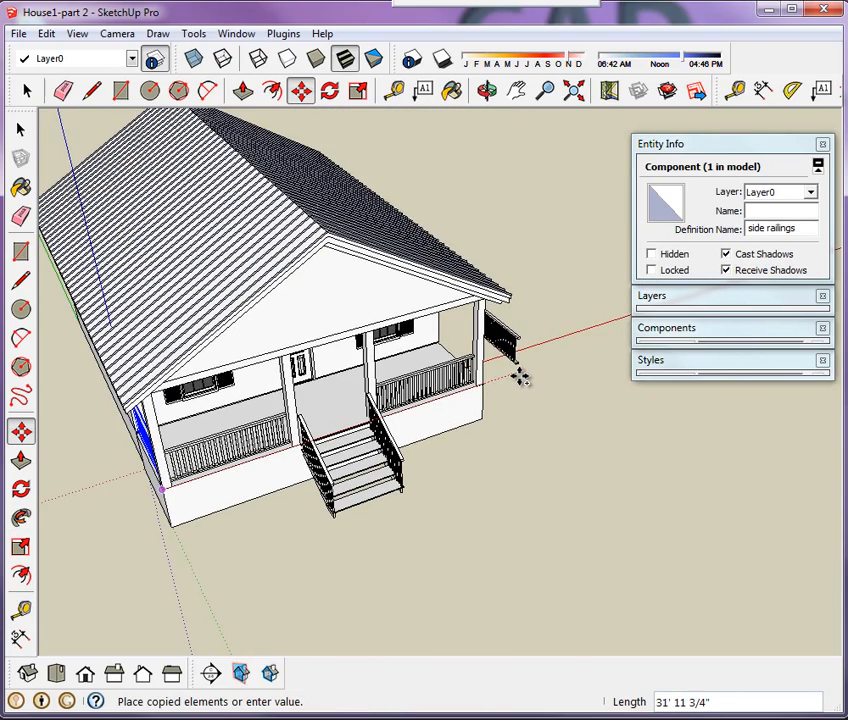
pyautogui.click(520, 376)
# Step: Flip the copied side railings along the component's red axis
pyautogui.moveTo(527, 377); pyautogui.dragTo(62, 394, button='middle')
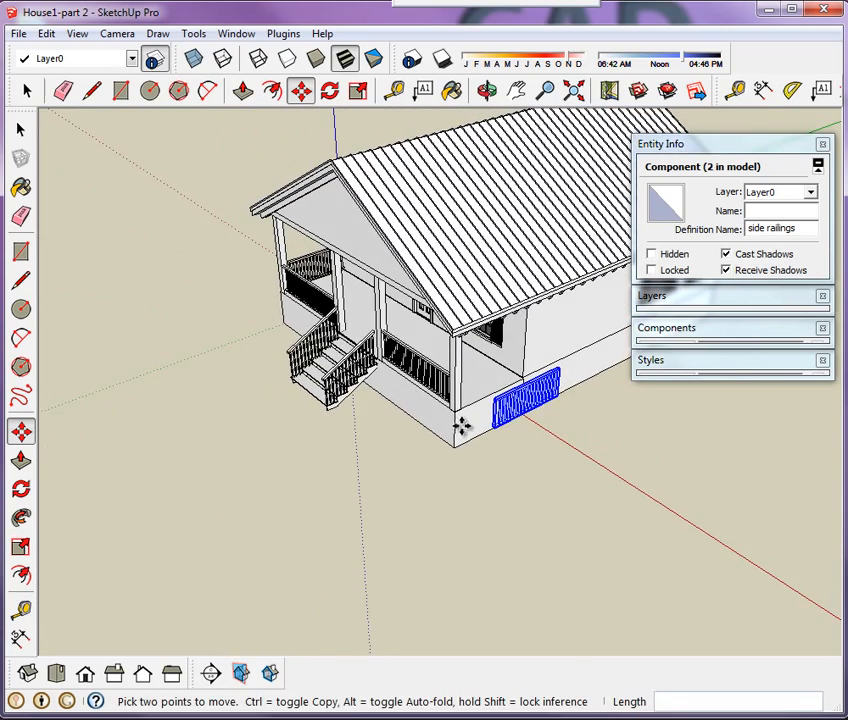
pyautogui.scroll(1, 611, 400)
pyautogui.scroll(3, 575, 378)
pyautogui.moveTo(479, 373); pyautogui.dragTo(522, 483, button='middle')
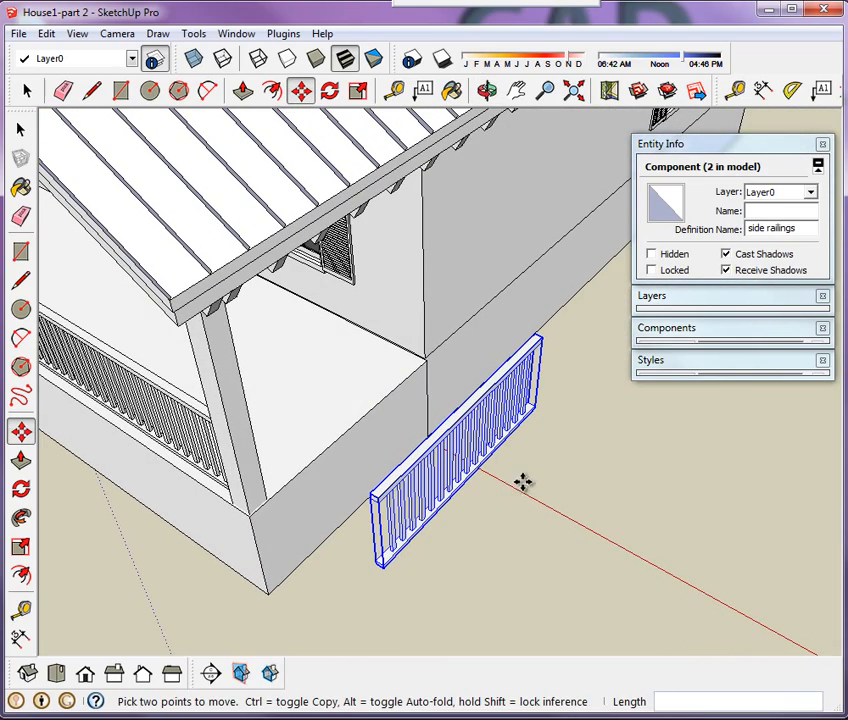
pyautogui.rightClick(432, 445)
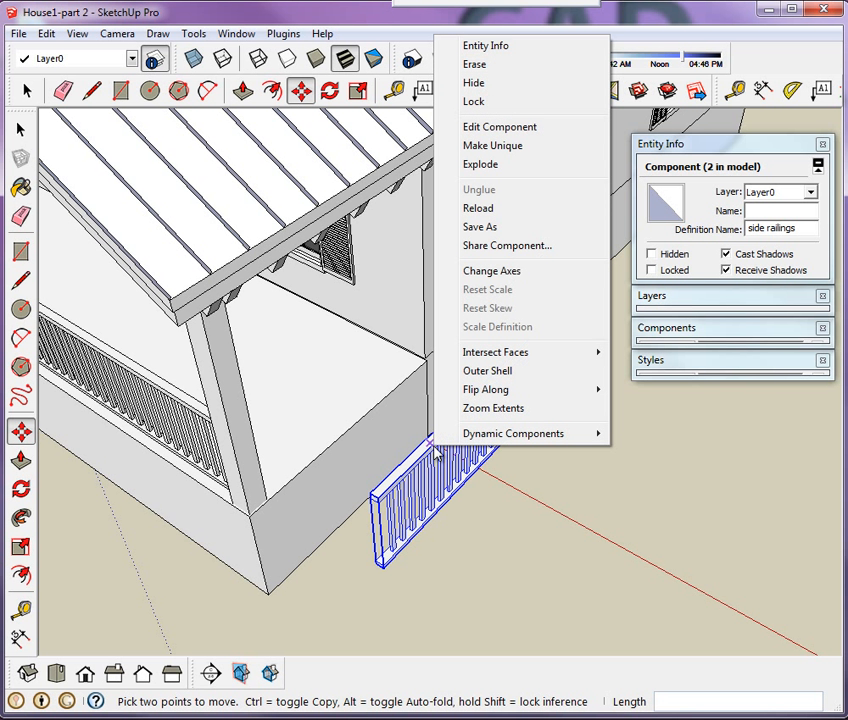
pyautogui.moveTo(452, 446)
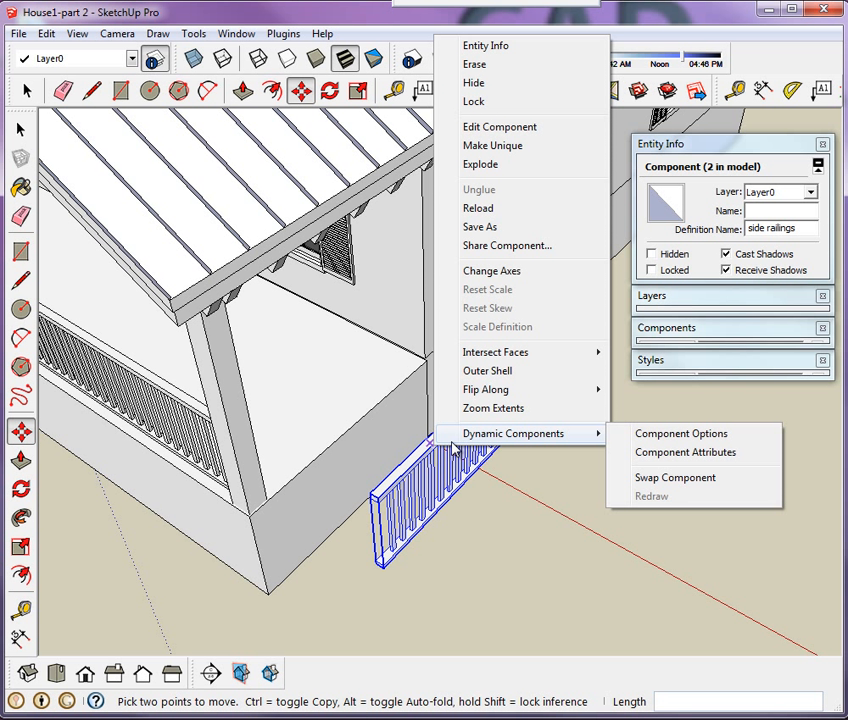
pyautogui.moveTo(484, 391)
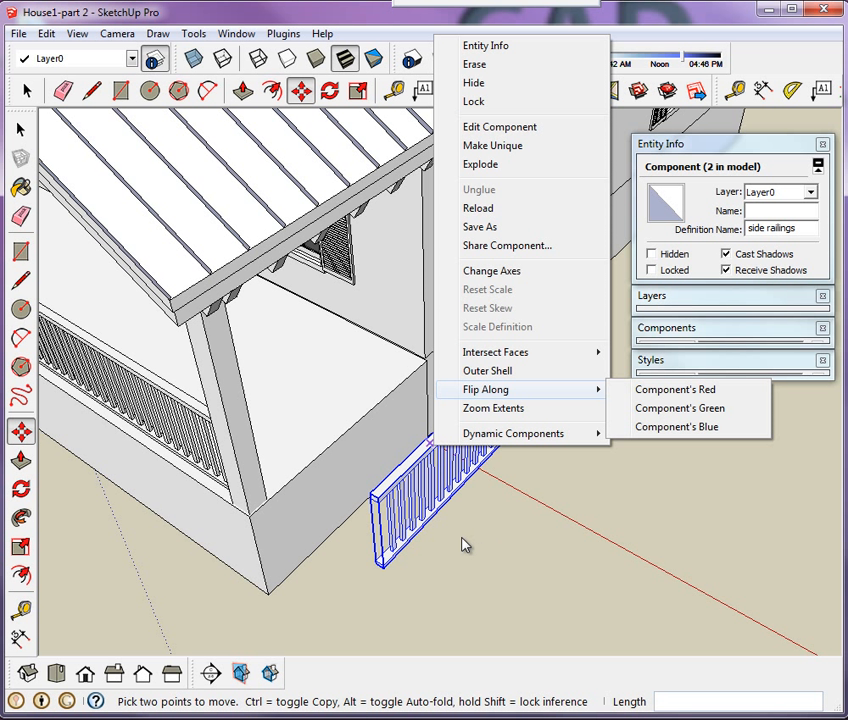
pyautogui.click(688, 395)
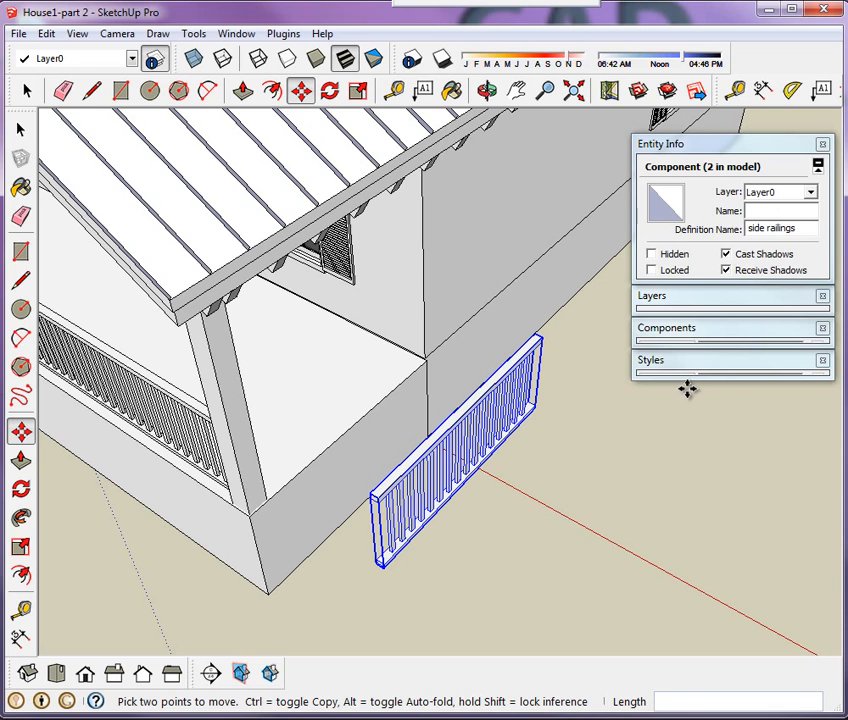
# Step: Move the copied side railings about 4' 5 7/8" along the red axis so their top rail meets the corner post
pyautogui.scroll(3, 511, 441)
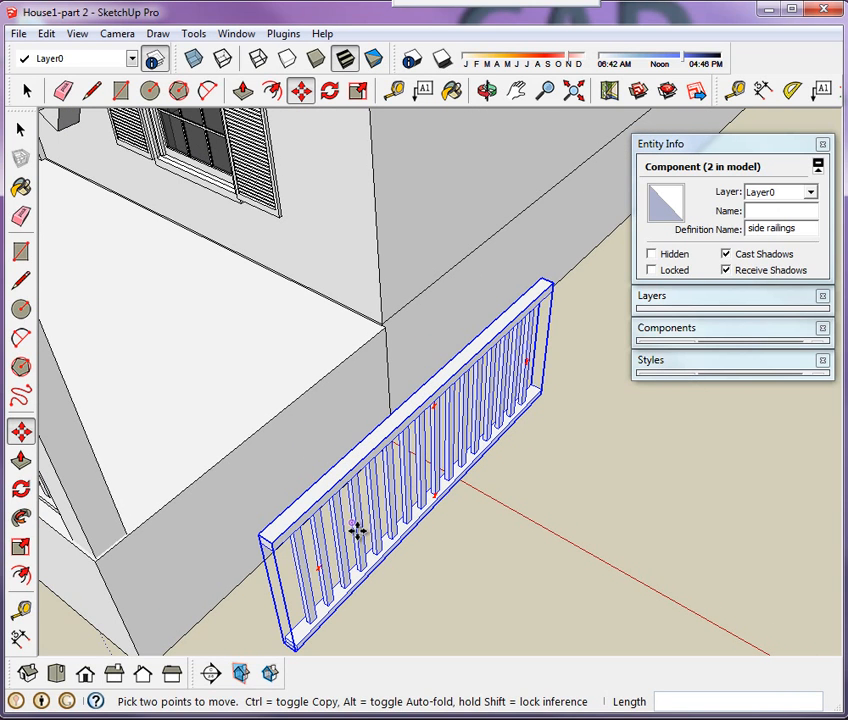
pyautogui.moveTo(309, 588); pyautogui.dragTo(318, 477, button='middle')
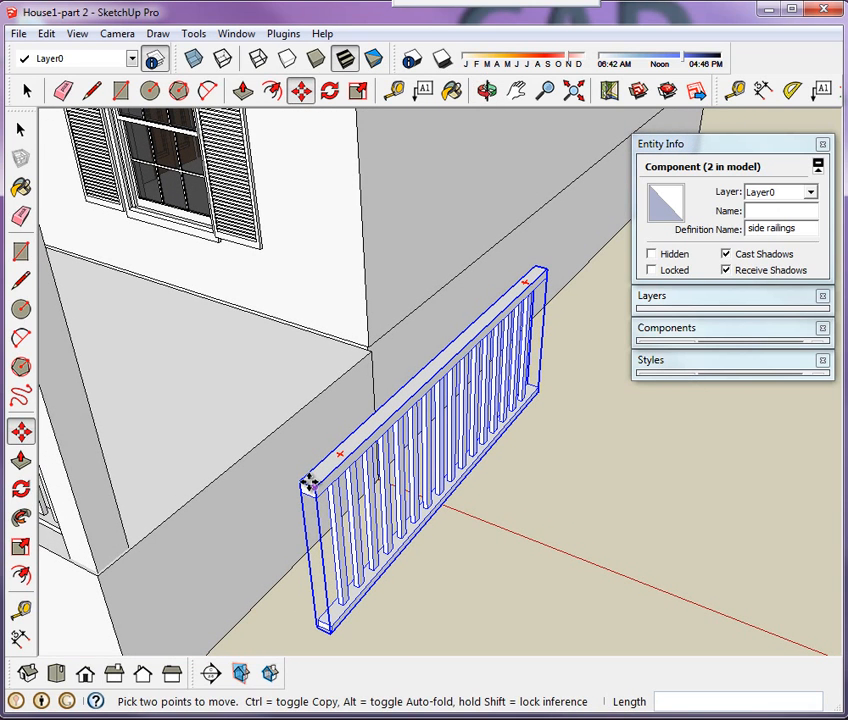
pyautogui.scroll(3, 307, 484)
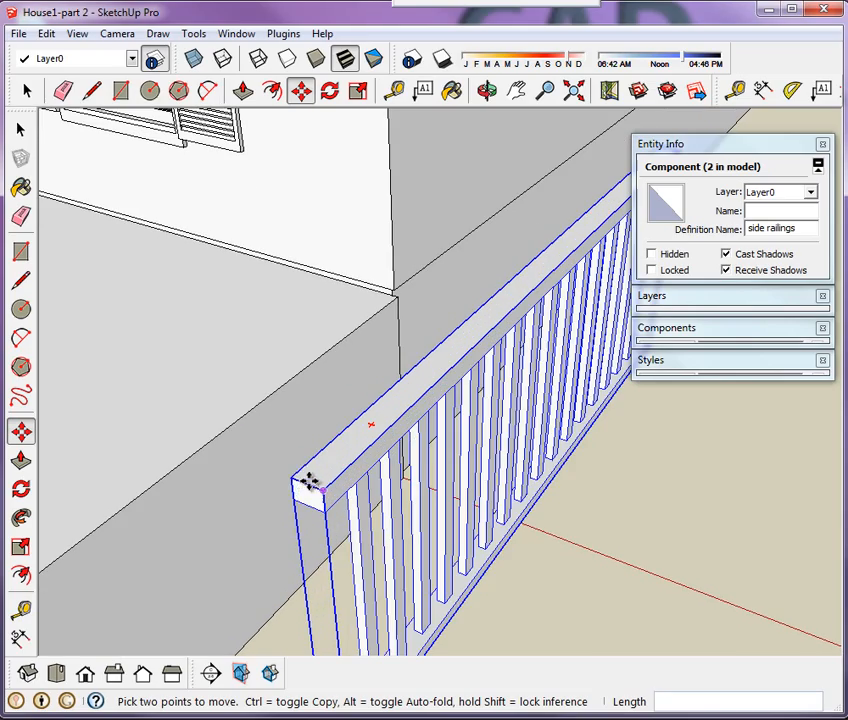
pyautogui.moveTo(309, 483); pyautogui.dragTo(2, 360, button='middle')
pyautogui.click(21, 431)
pyautogui.click(142, 289)
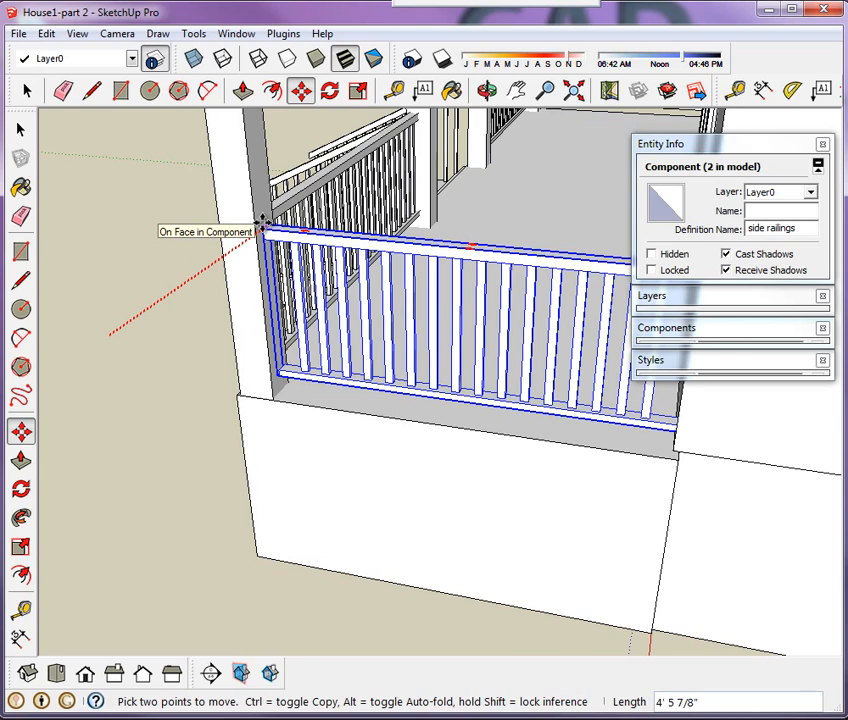
pyautogui.click(262, 222)
# Step: Collapse the Entity Info details and clear the selection of the copied side railings
pyautogui.moveTo(274, 363); pyautogui.dragTo(290, 350, button='middle')
pyautogui.scroll(-5, 258, 392)
pyautogui.click(22, 130)
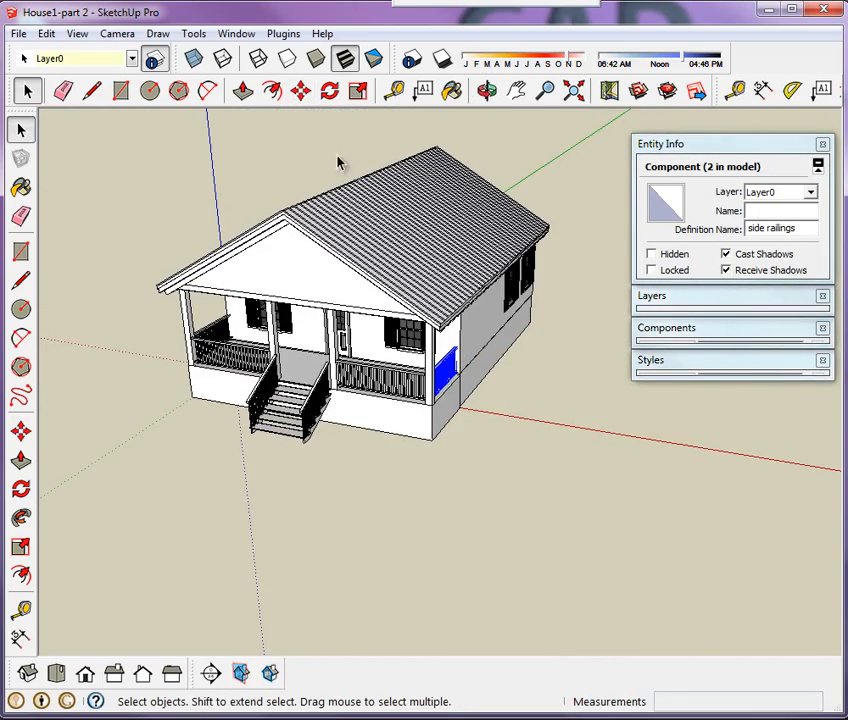
pyautogui.click(731, 150)
pyautogui.click(195, 271)
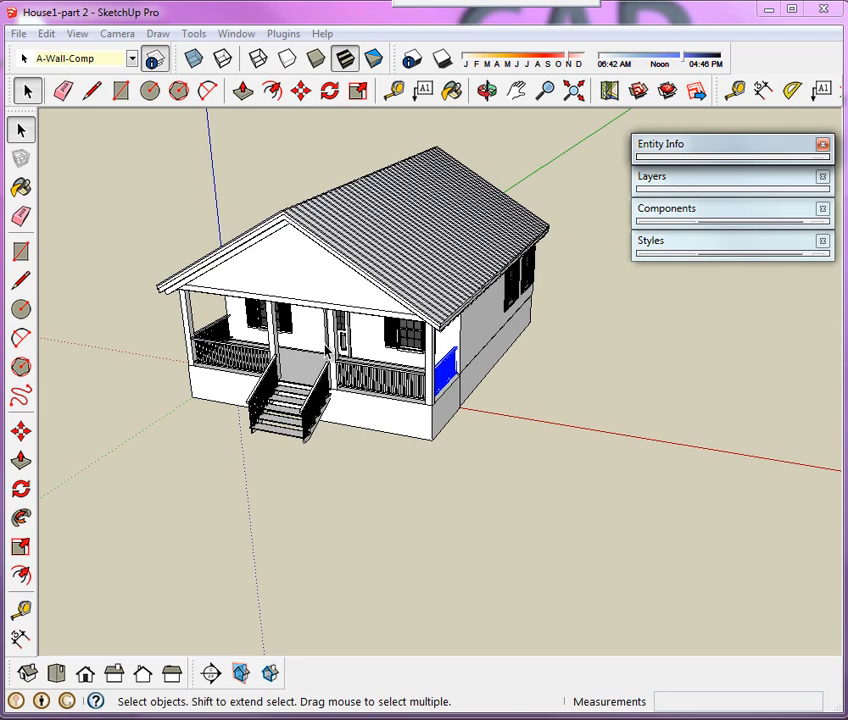
pyautogui.click(416, 496)
# Step: Assign both side railings and the front railings to the $railings layer, then deselect them
pyautogui.scroll(-3, 293, 252)
pyautogui.scroll(5, 371, 402)
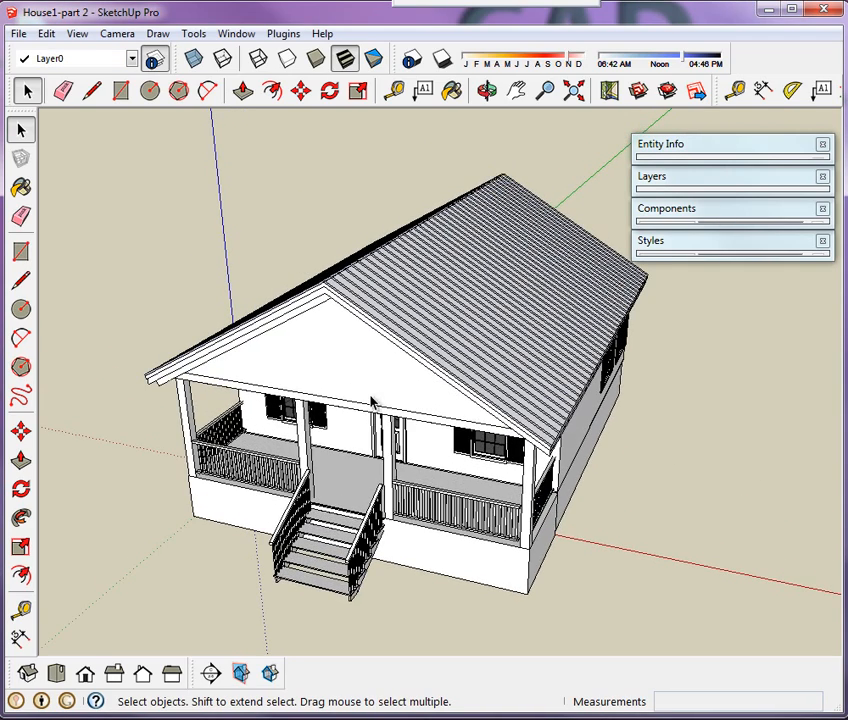
pyautogui.moveTo(371, 402); pyautogui.dragTo(360, 318, button='middle')
pyautogui.click(536, 477)
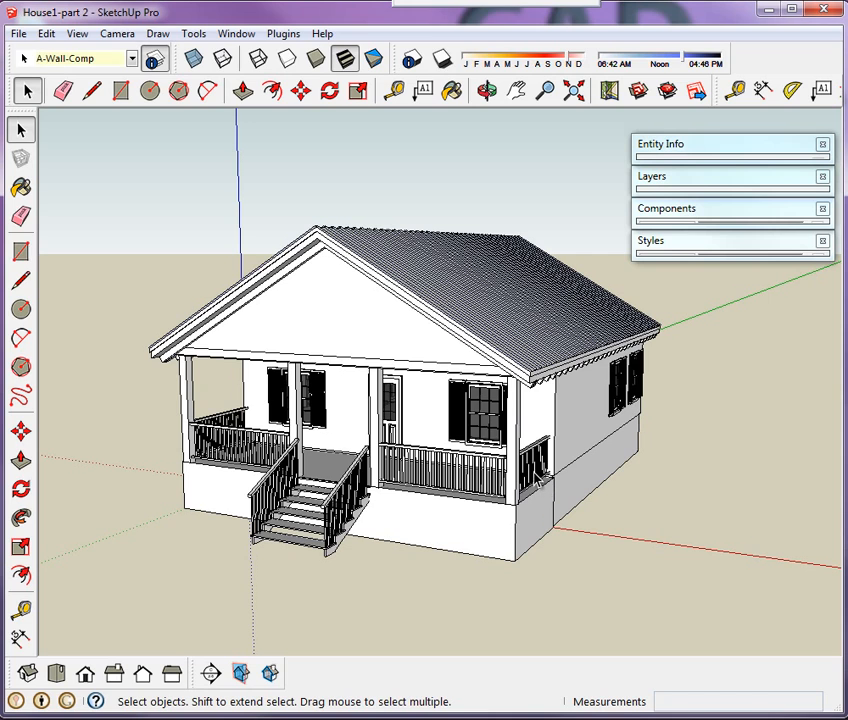
pyautogui.click(537, 478)
pyautogui.keyDown('shift'); pyautogui.click(220, 428); pyautogui.keyUp('shift')
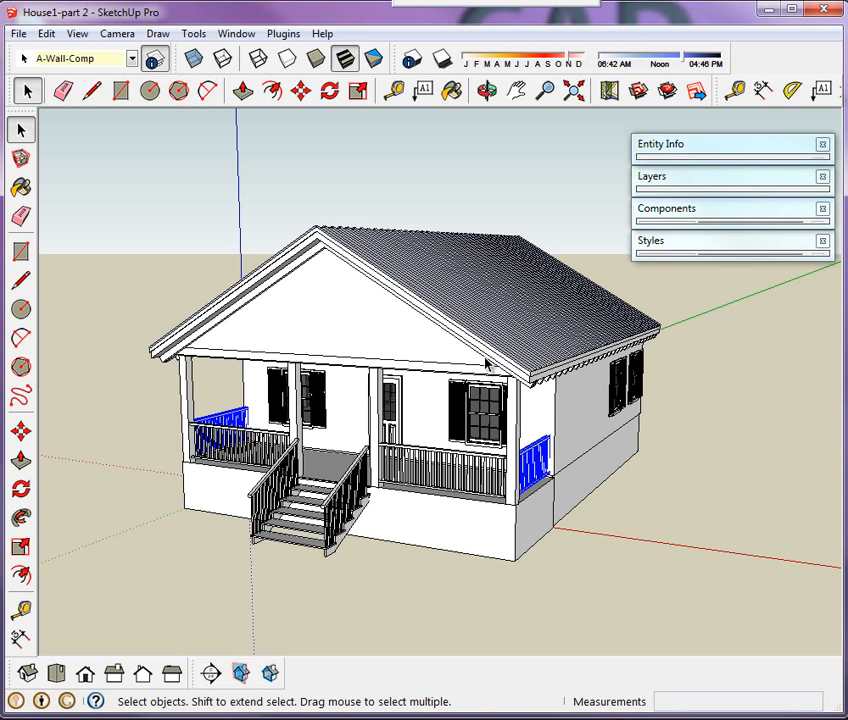
pyautogui.moveTo(487, 365); pyautogui.dragTo(447, 403, button='middle')
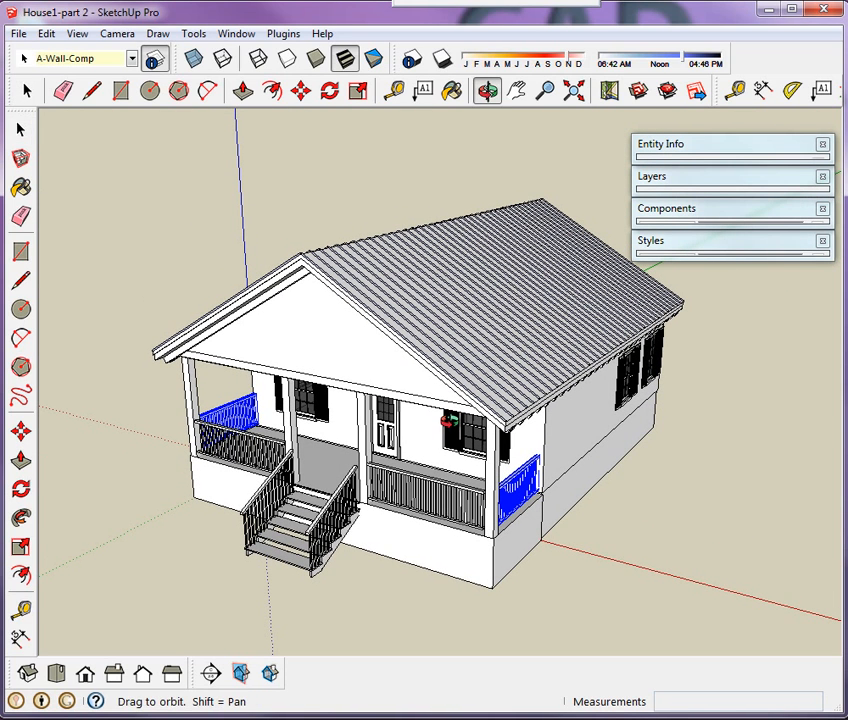
pyautogui.keyDown('shift'); pyautogui.click(446, 506); pyautogui.keyUp('shift')
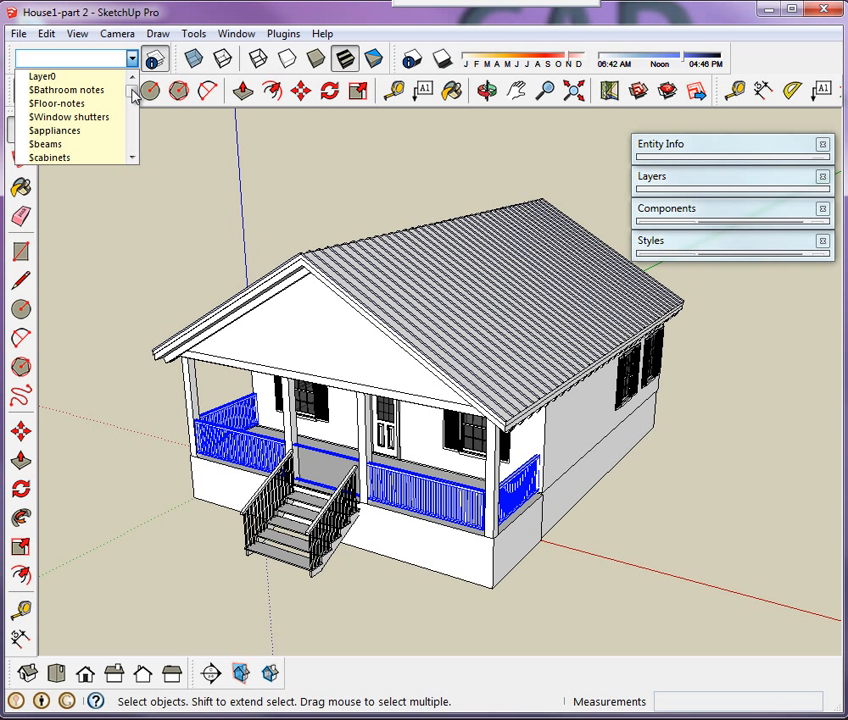
pyautogui.moveTo(131, 90); pyautogui.dragTo(133, 117)
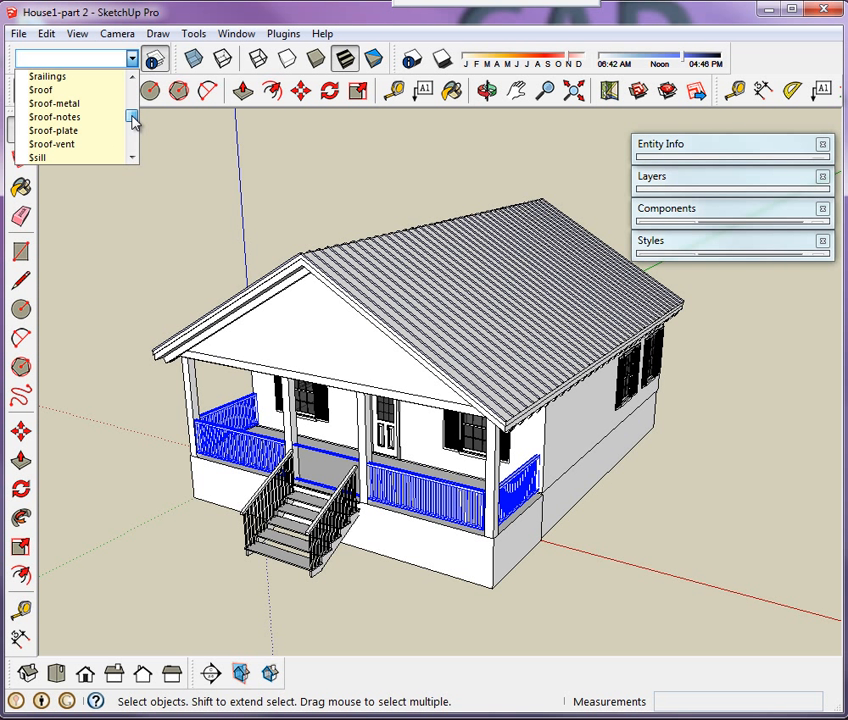
pyautogui.click(48, 77)
pyautogui.click(102, 180)
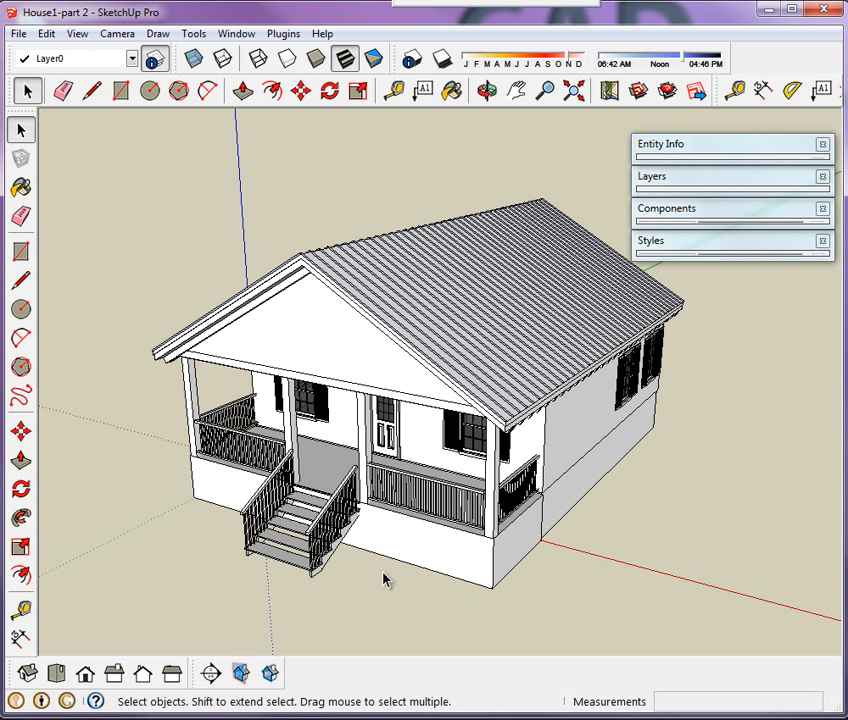